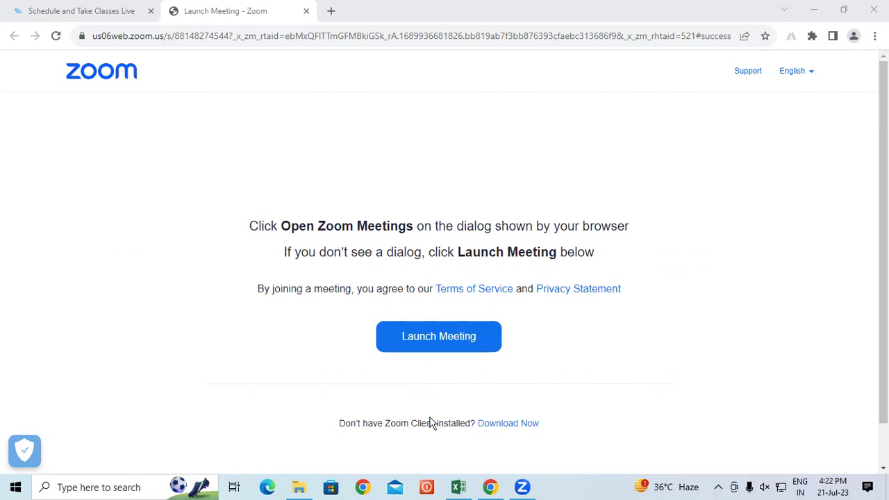
Switch from the Zoom launch page to the Excel worker salary sheet
left_click(461, 490)
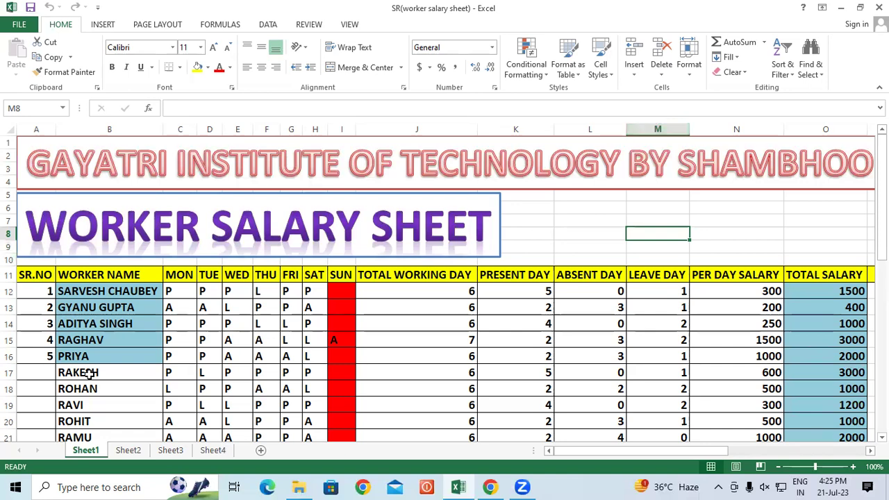
Clear the day counts in J12:M21 and the total salary values in O12:O21
scroll(164, 257, "down", 2)
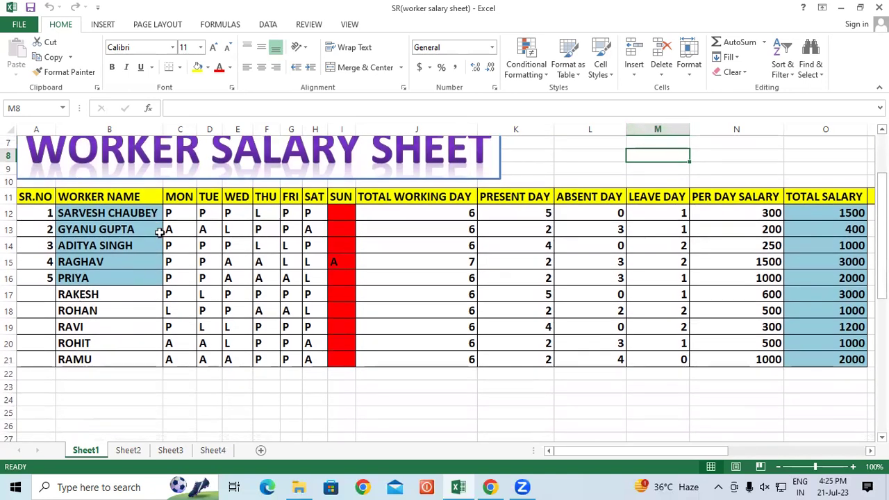
left_click_drag(374, 213, 812, 361)
left_click(682, 327)
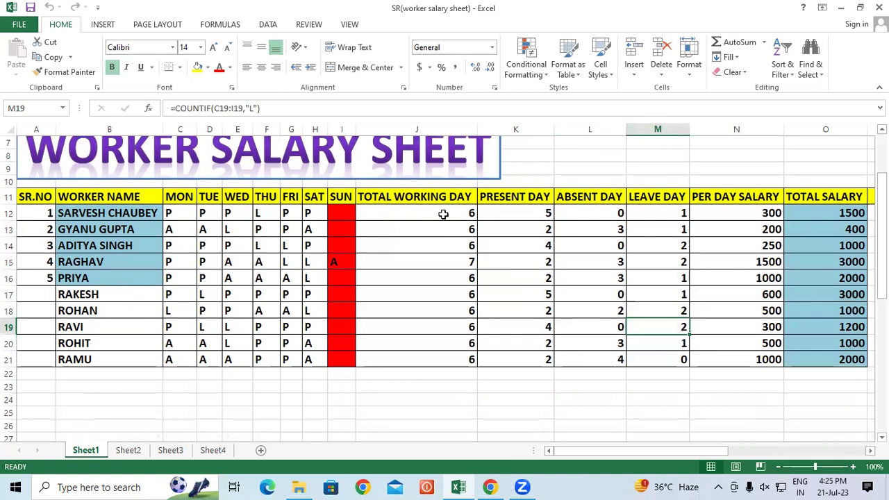
left_click_drag(444, 216, 641, 354)
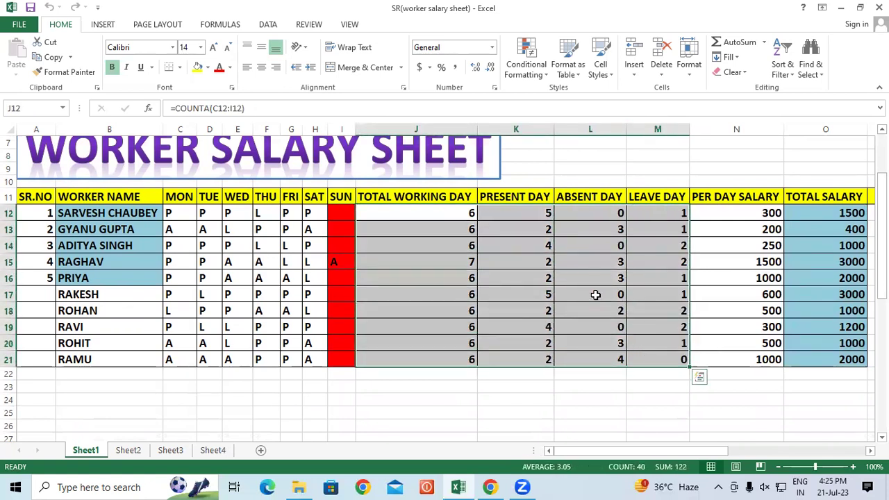
key("Delete")
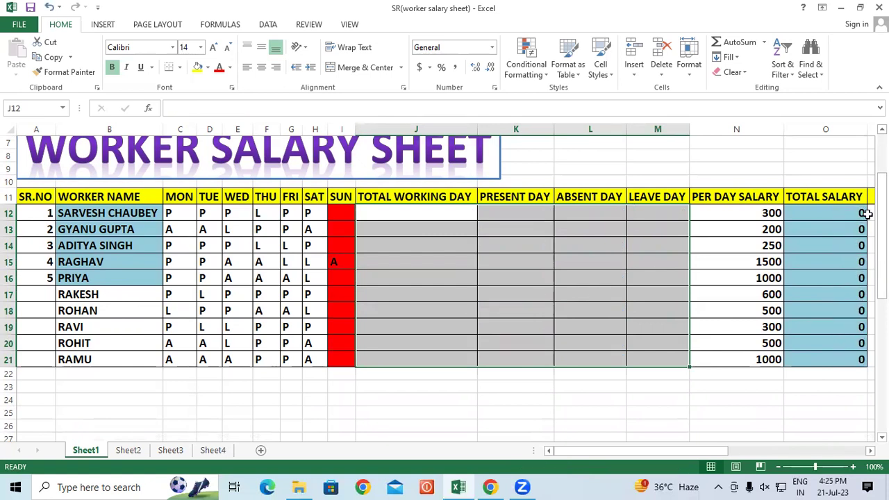
left_click_drag(857, 217, 853, 359)
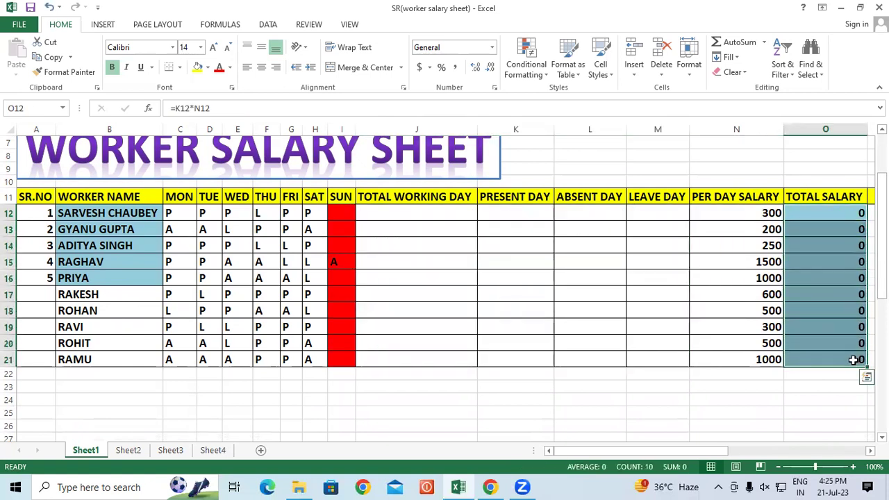
key("Delete")
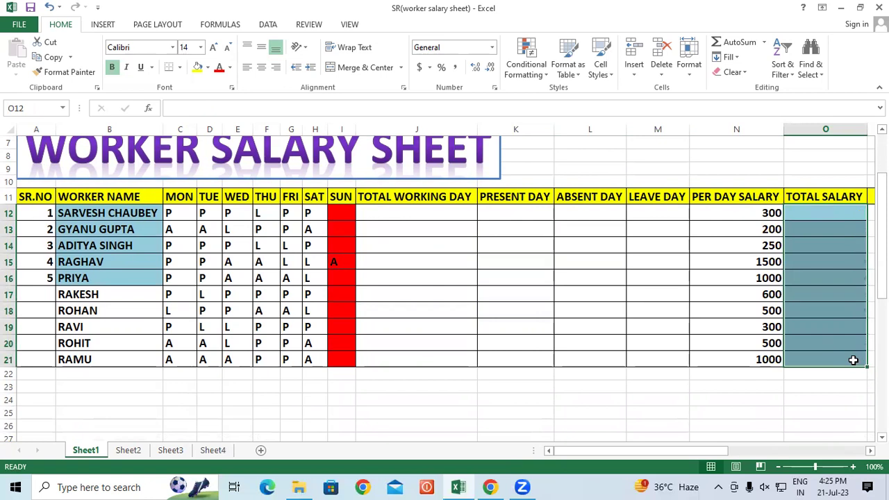
left_click(375, 230)
left_click(112, 212)
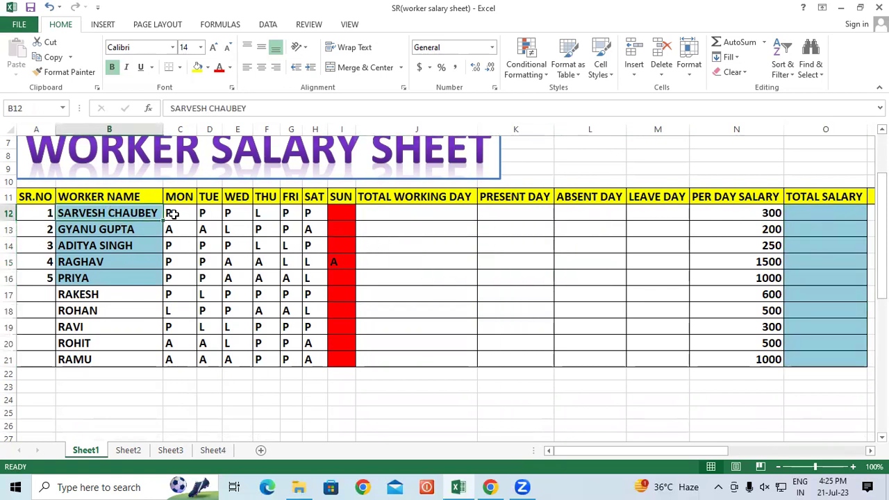
left_click(171, 215)
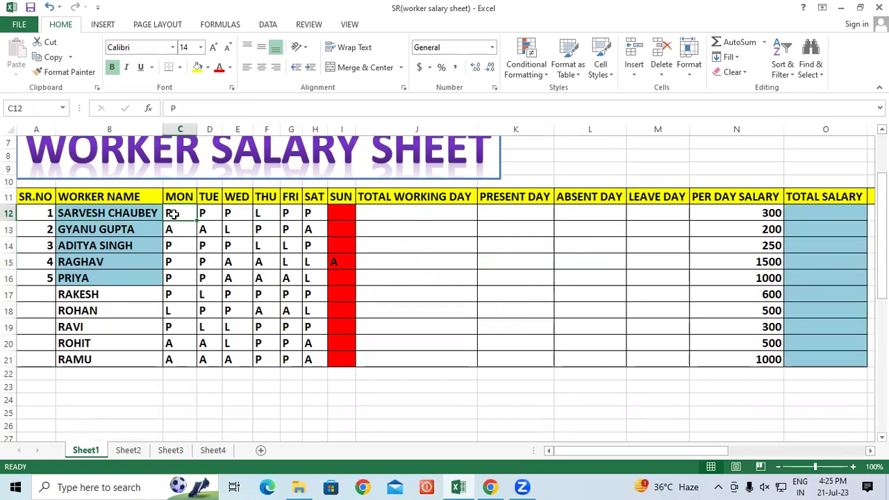
left_click(258, 215)
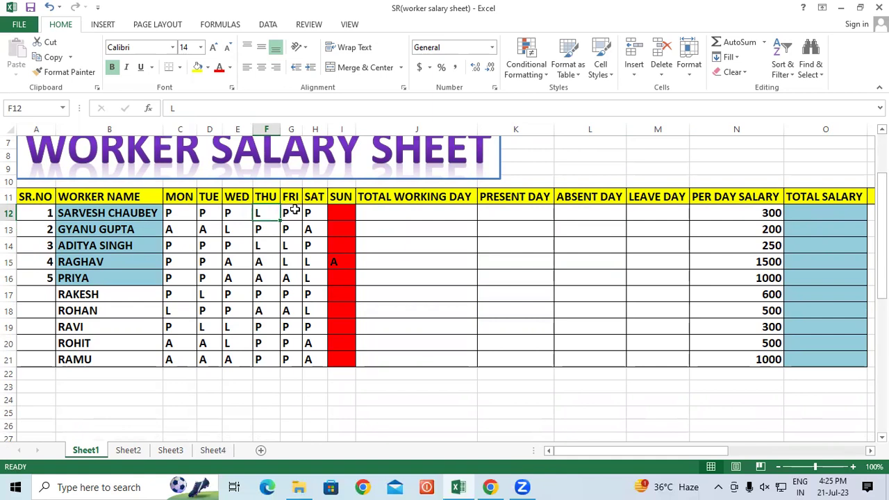
left_click(402, 197)
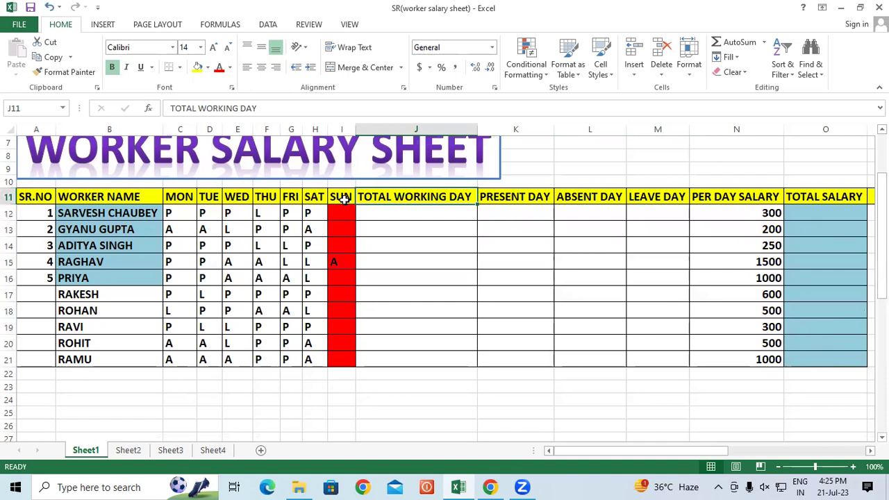
left_click(402, 218)
left_click(403, 236)
left_click(411, 210)
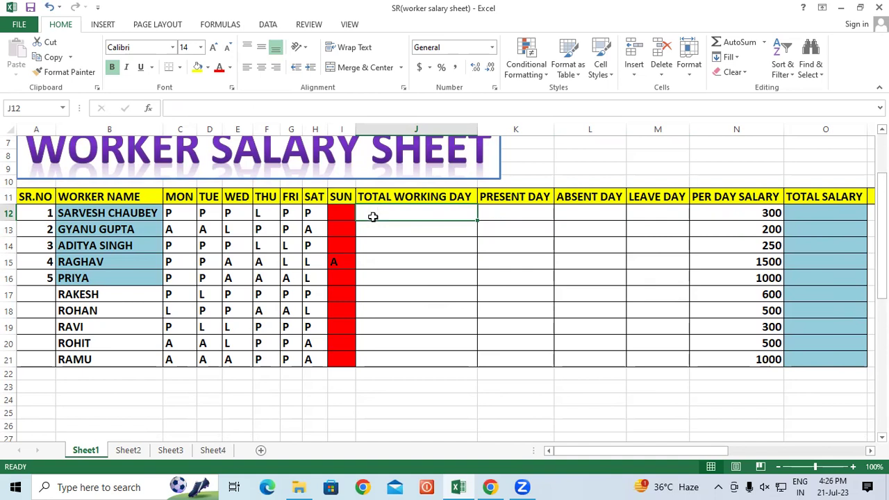
left_click_drag(179, 213, 309, 205)
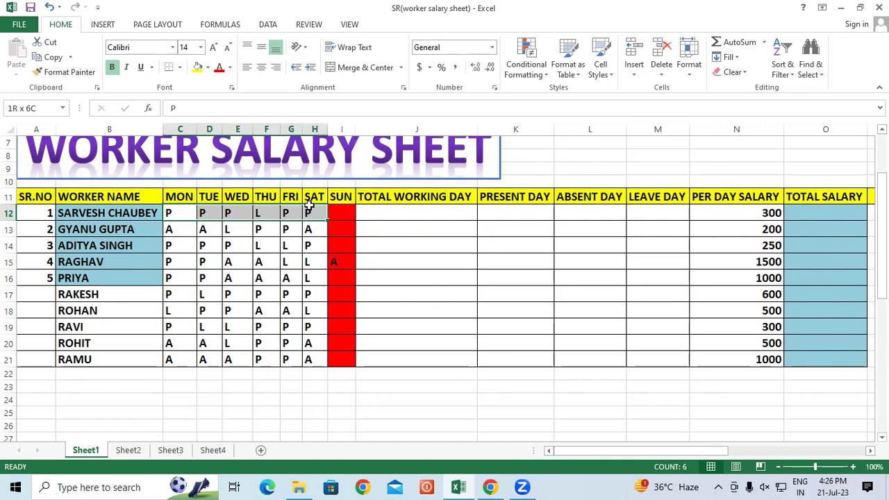
left_click(238, 276)
left_click_drag(177, 214, 312, 213)
left_click(268, 258)
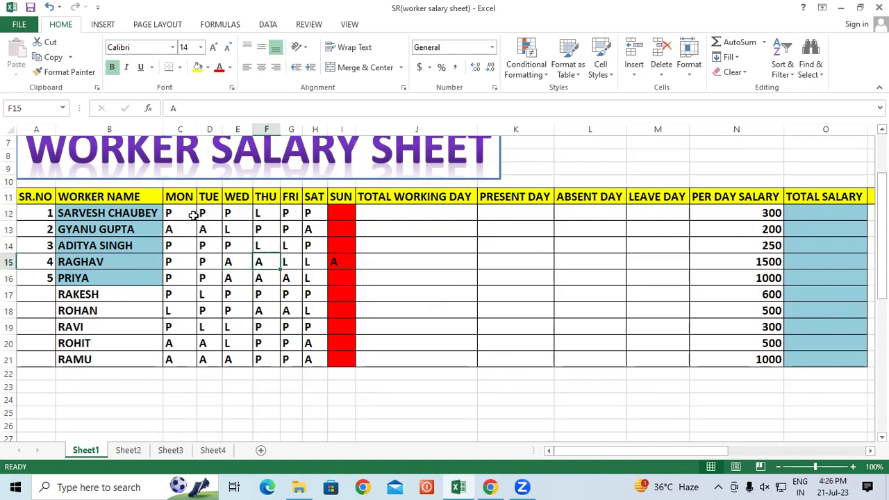
left_click(193, 215)
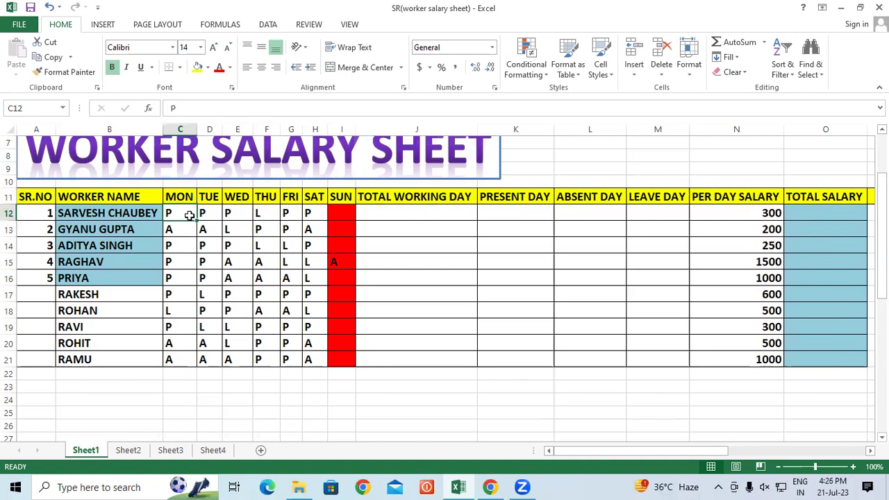
left_click(410, 214)
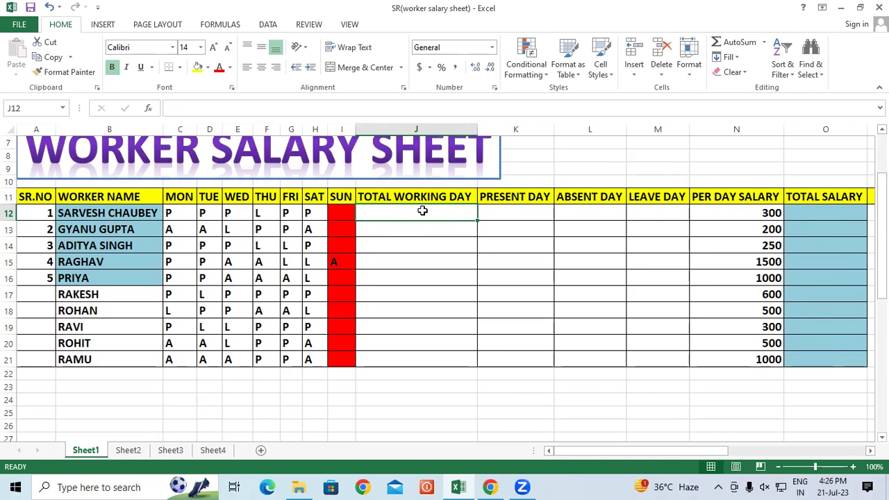
Enter =COUNTA(C12:I12) in J12 to count the first worker's filled days
type("=")
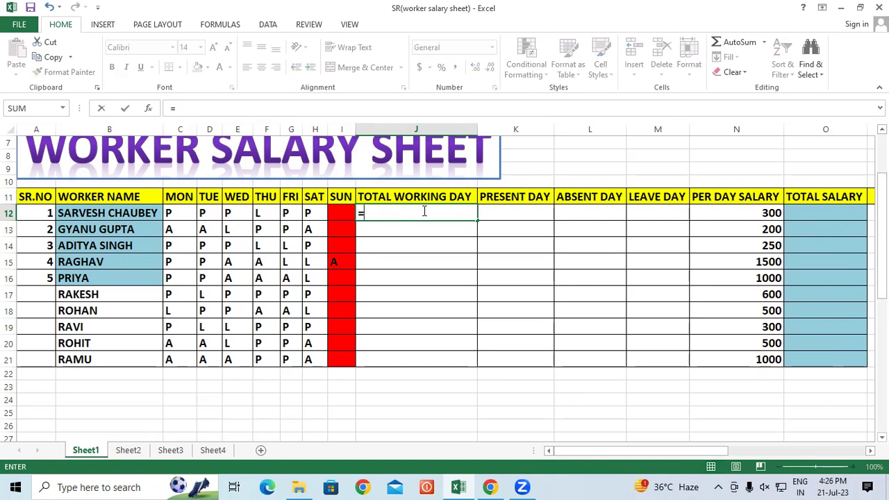
type("co")
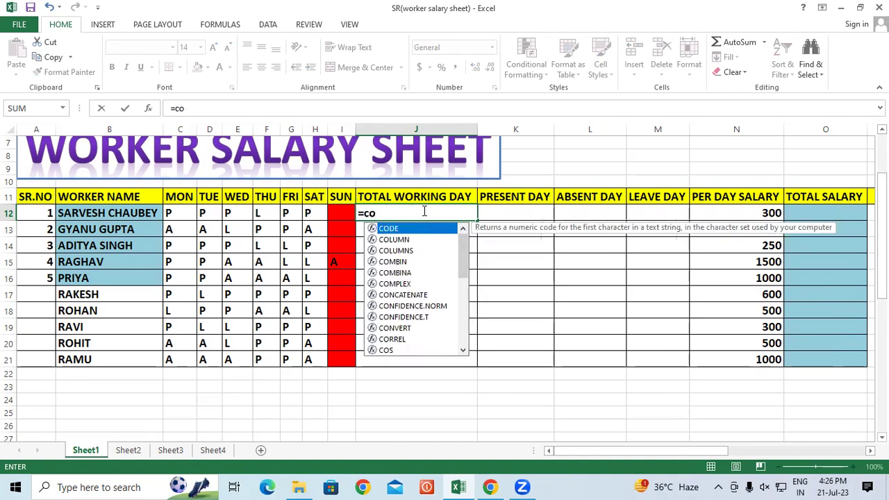
type("unta")
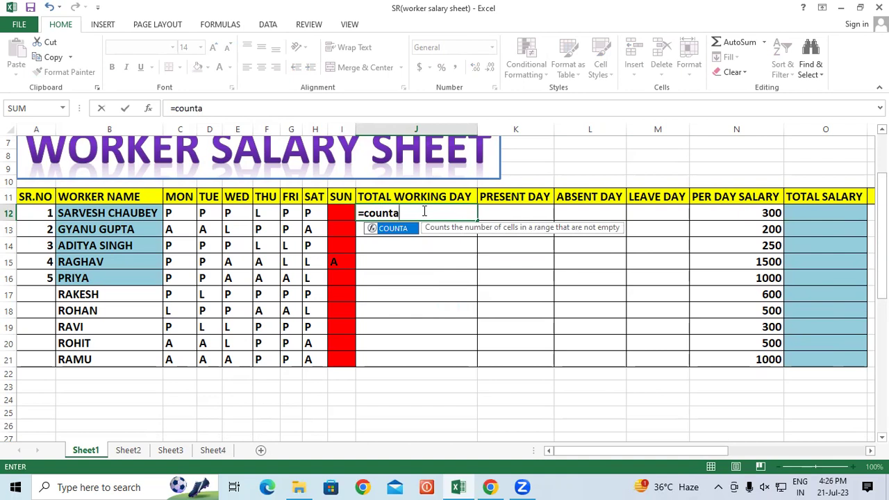
type("(")
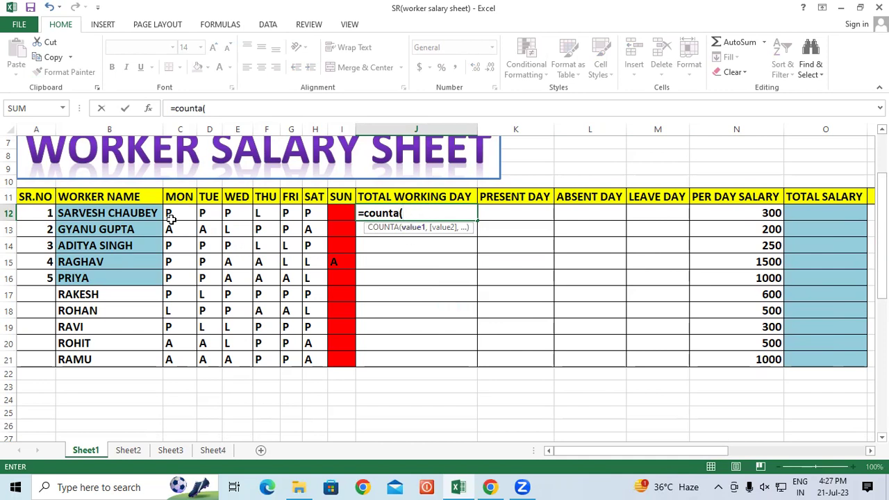
mouse_move(170, 213)
left_mouse_down()
mouse_move(210, 201)
mouse_move(338, 208)
left_mouse_up()
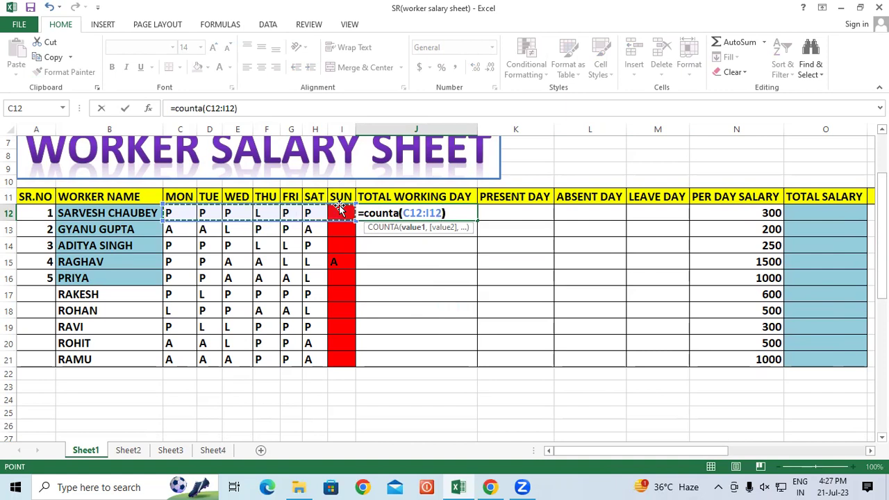
type(")")
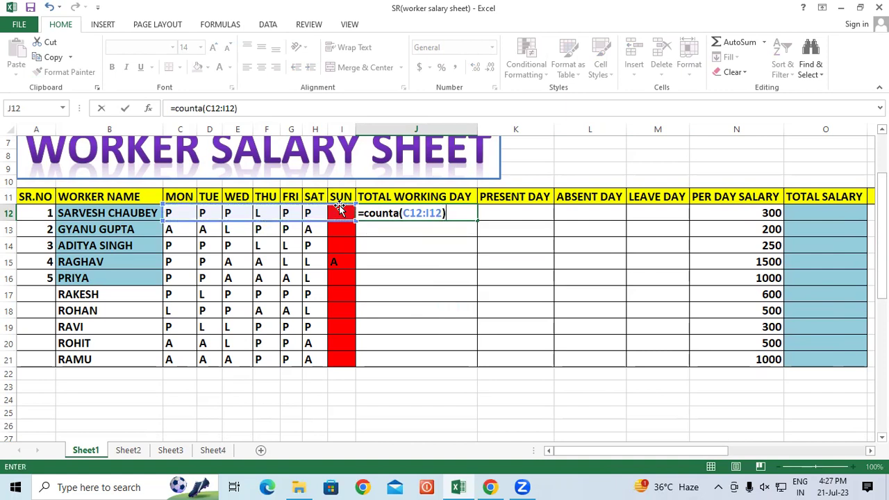
key("Return")
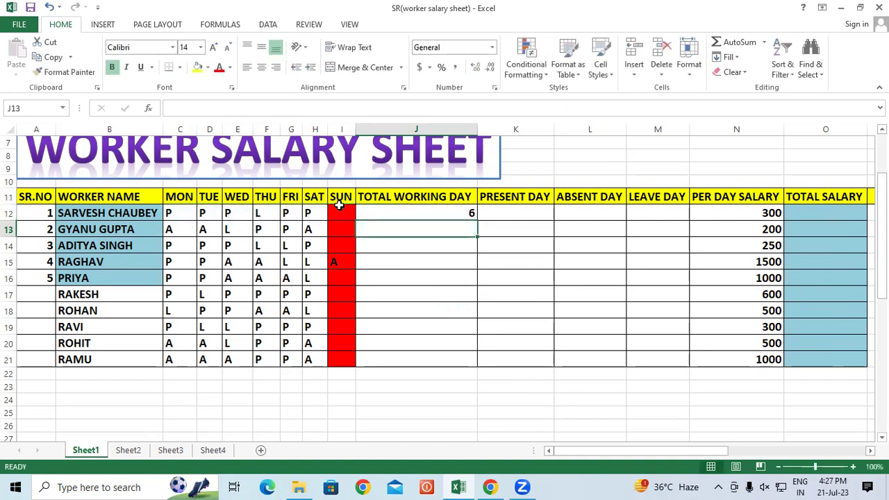
Delete RAGHAV's Sunday entry in I15 and fill the J12 formula down the column
left_click(339, 264)
key("Delete")
left_click(402, 215)
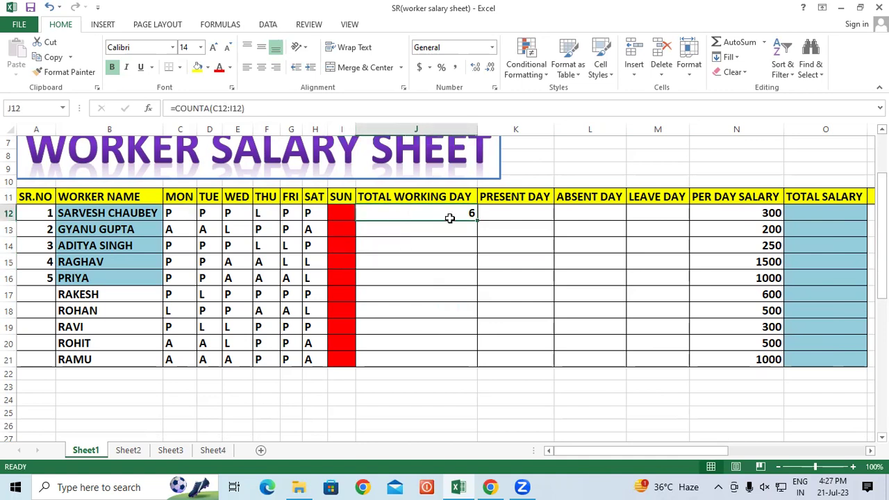
left_click_drag(477, 220, 511, 363)
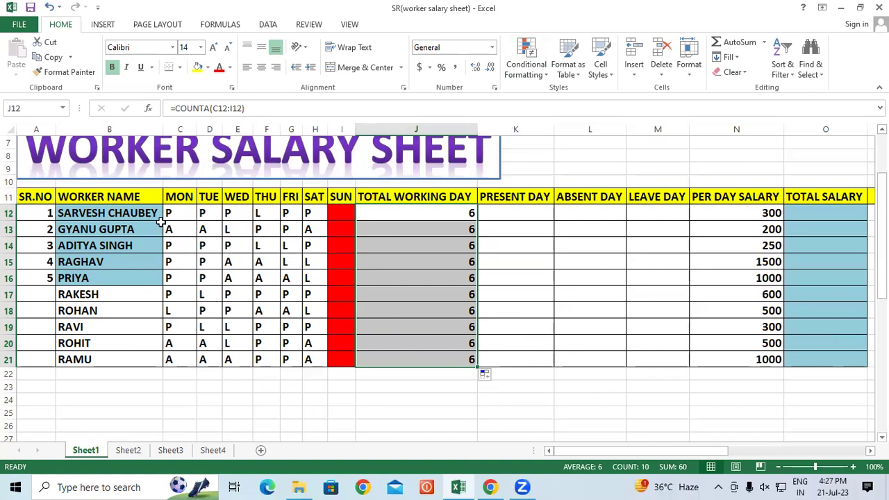
Check the copied COUNTA formulas in J12:J21, each showing 6 working days
left_click(425, 211)
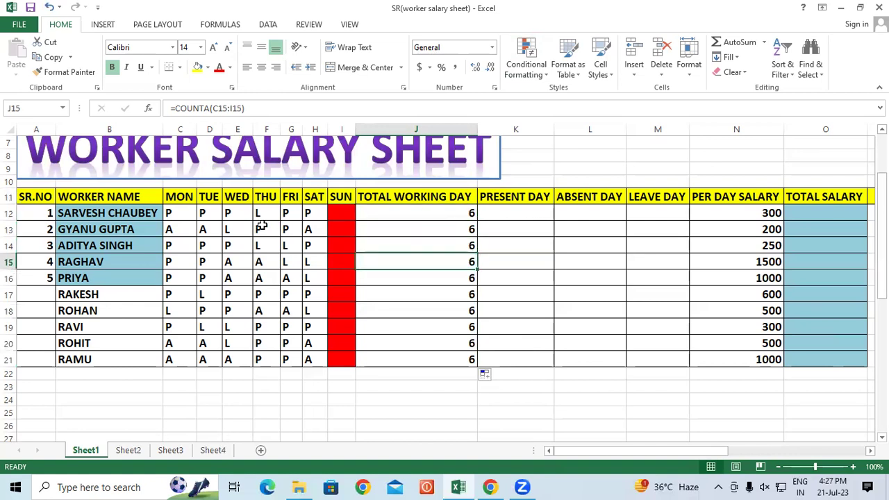
left_click(179, 213)
left_click(410, 211)
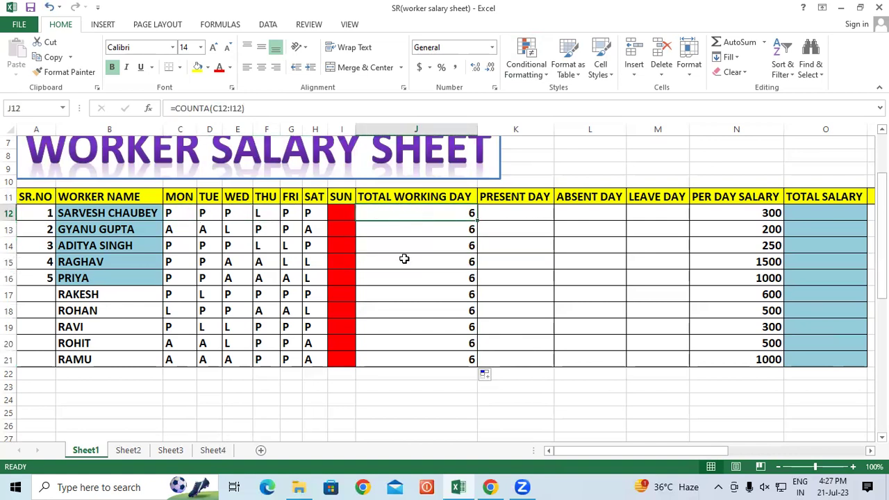
left_click_drag(403, 310, 406, 295)
left_click_drag(422, 212, 417, 360)
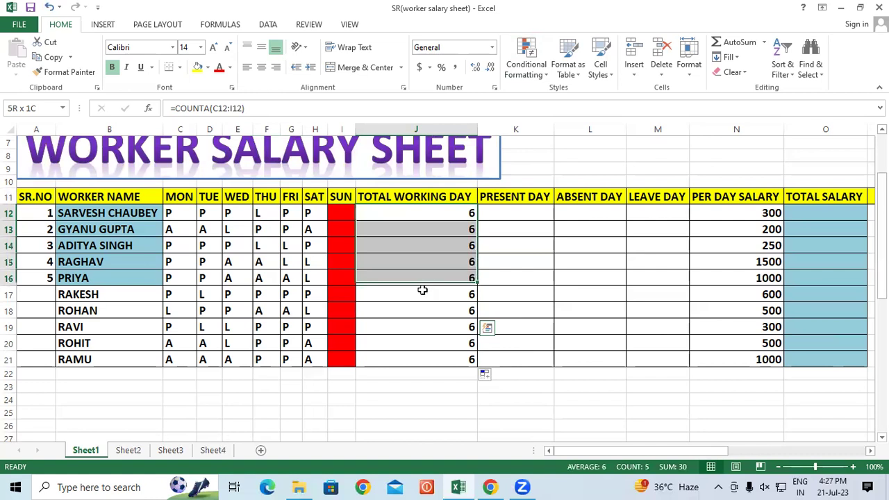
left_click(395, 393)
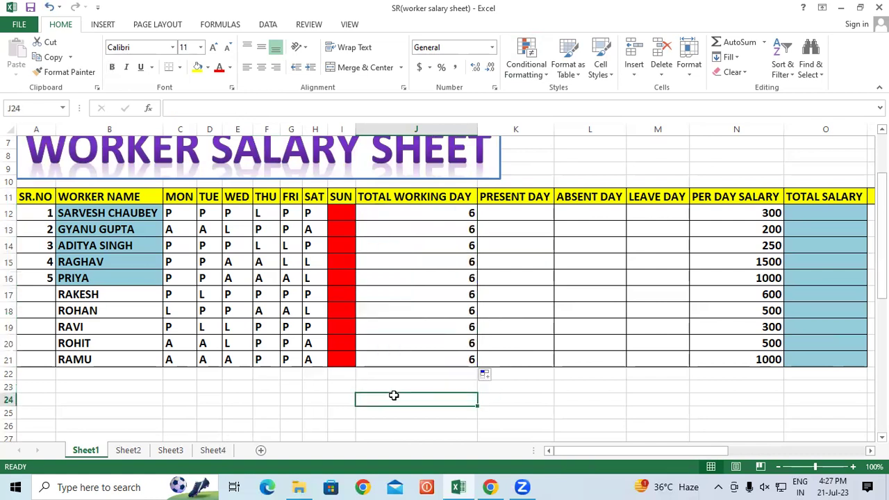
left_click(334, 212)
left_click_drag(333, 212, 340, 367)
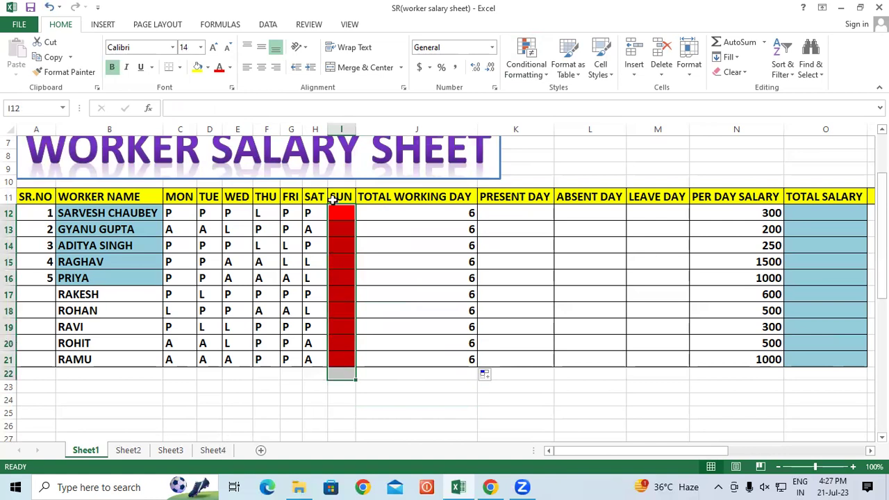
left_click(242, 399)
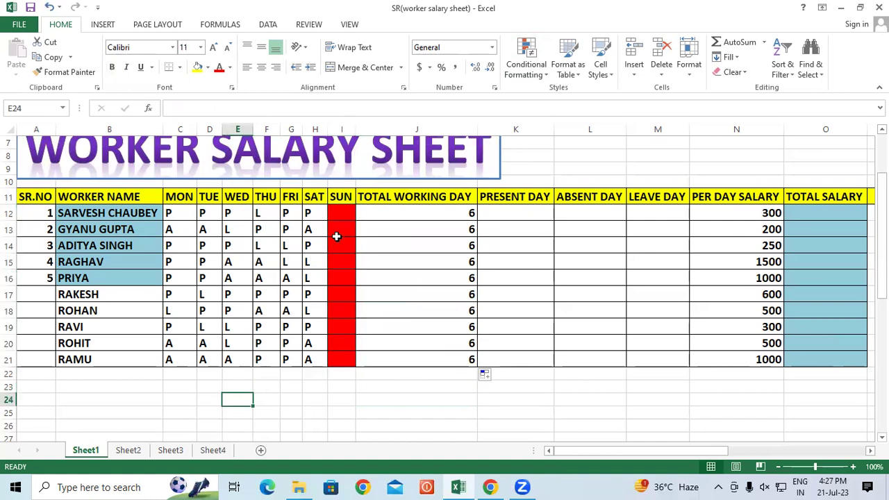
left_click_drag(340, 213, 344, 361)
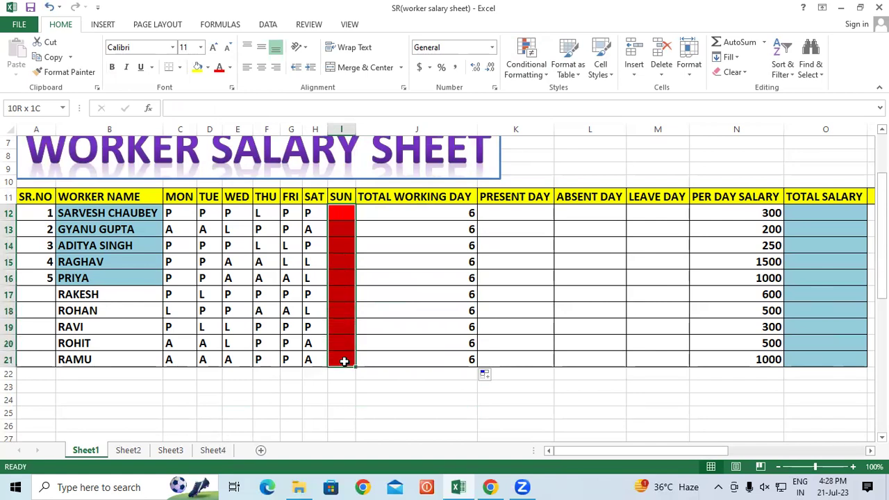
left_click(343, 387)
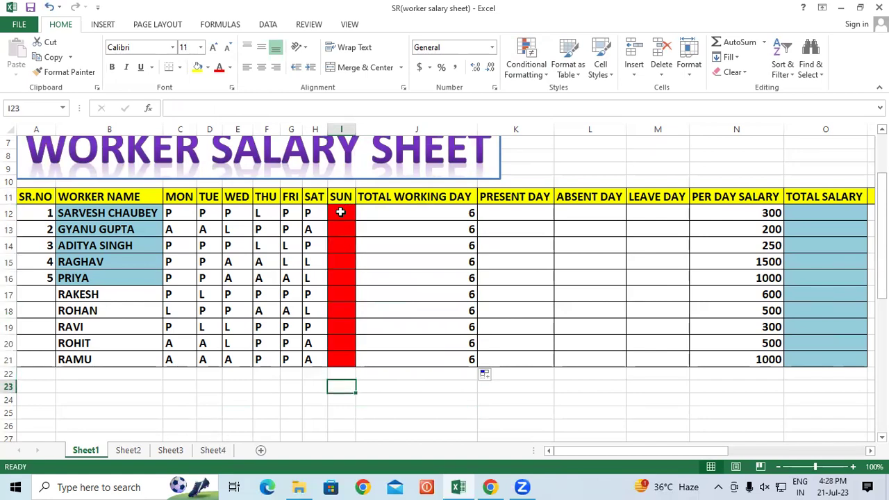
left_click(341, 214)
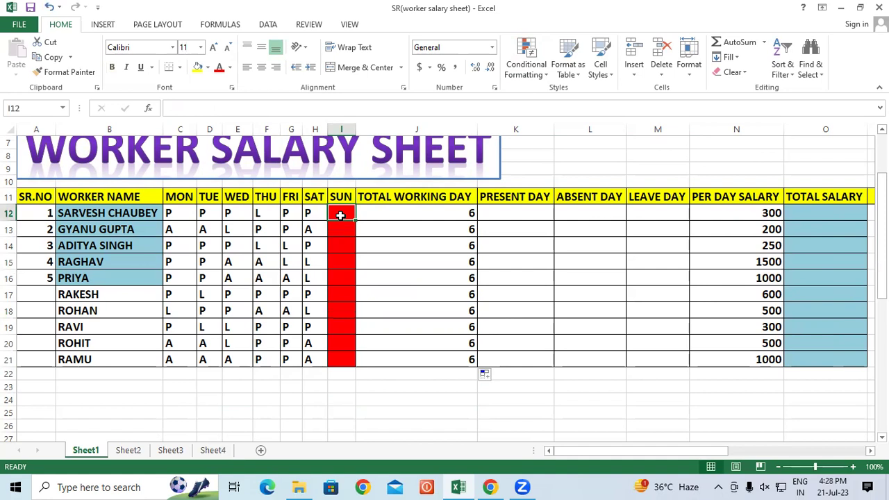
left_click_drag(340, 215, 344, 361)
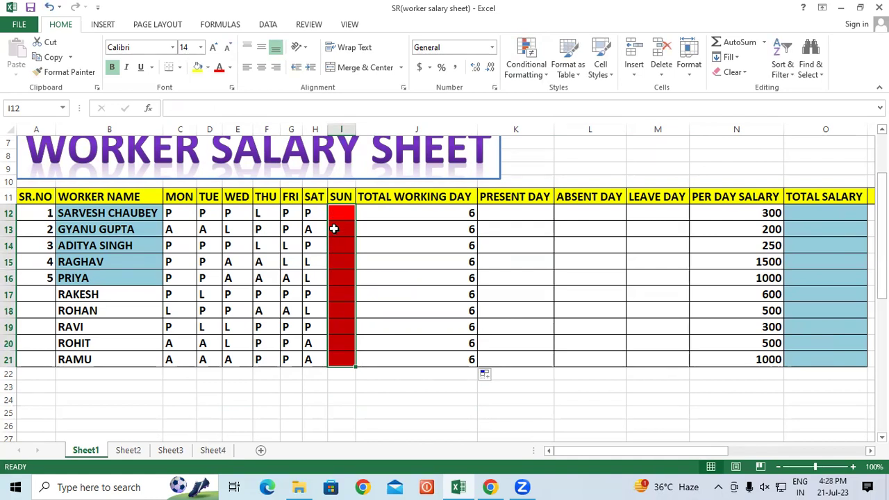
left_click(336, 213)
left_click_drag(336, 213, 338, 371)
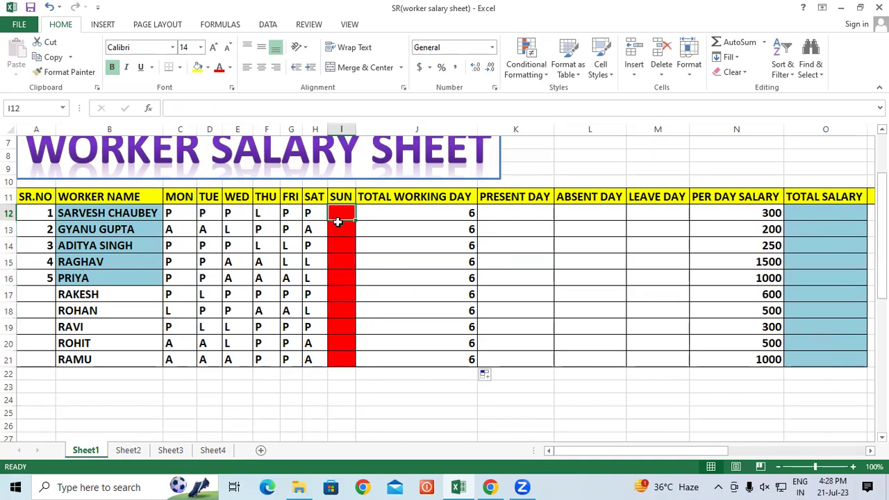
left_click_drag(338, 370, 342, 364)
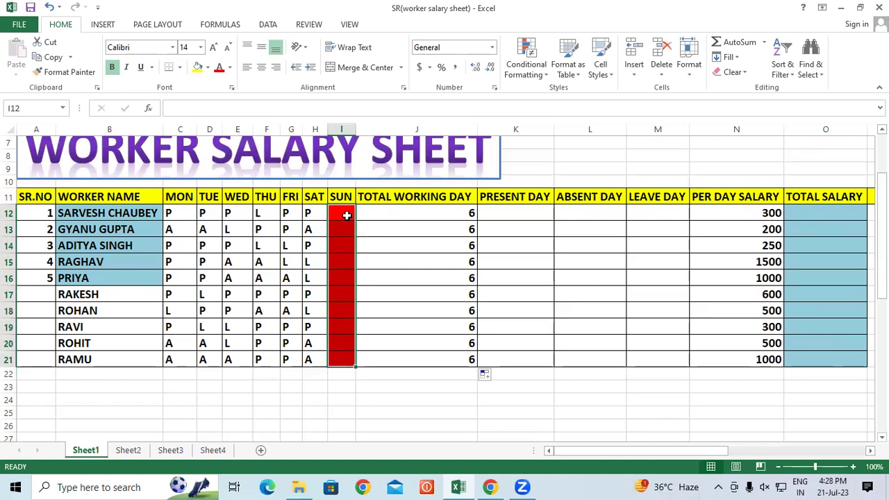
left_click_drag(347, 216, 340, 357)
left_click(438, 215)
left_click_drag(437, 215, 440, 360)
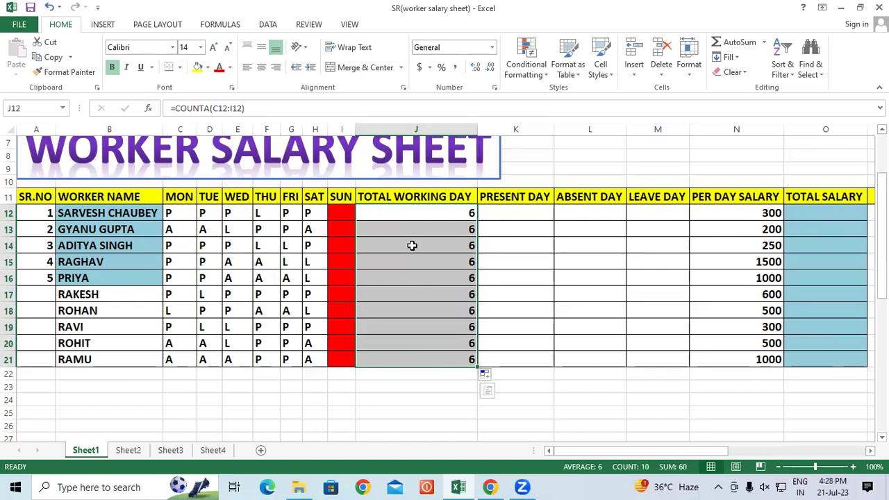
left_click(340, 212)
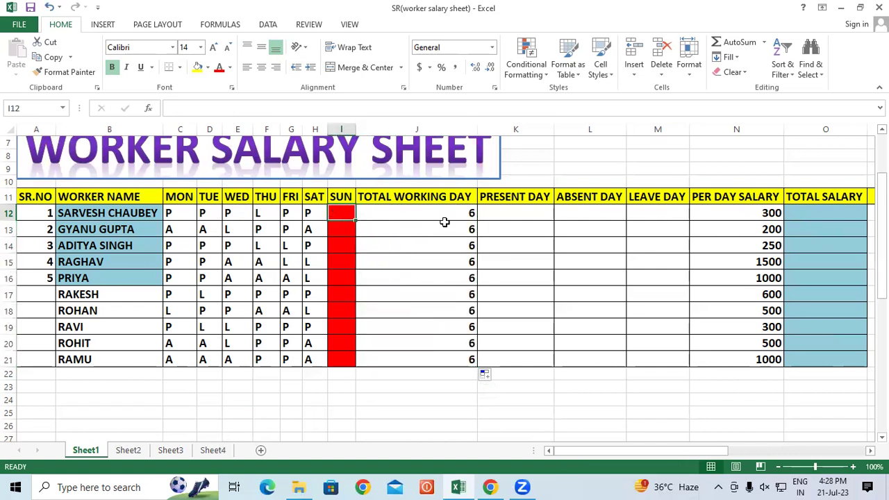
Enter P in I12 and fill it down to every worker's Sunday cell through I21
type("p")
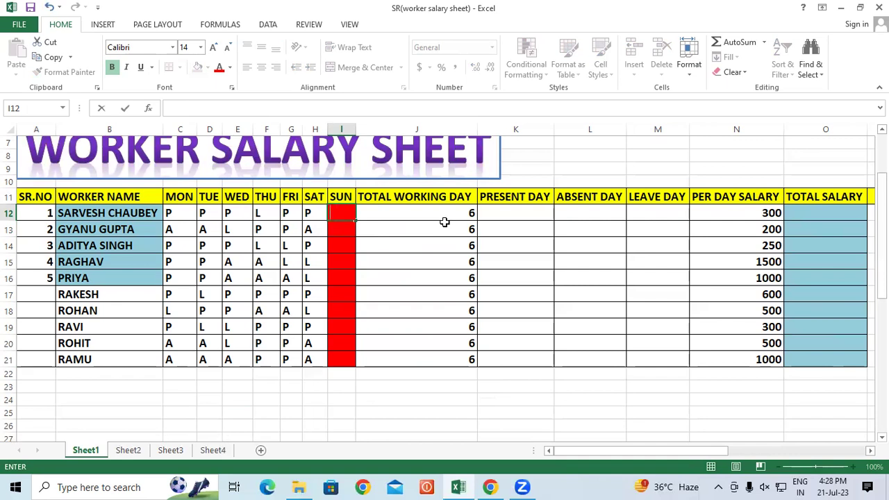
key("Return")
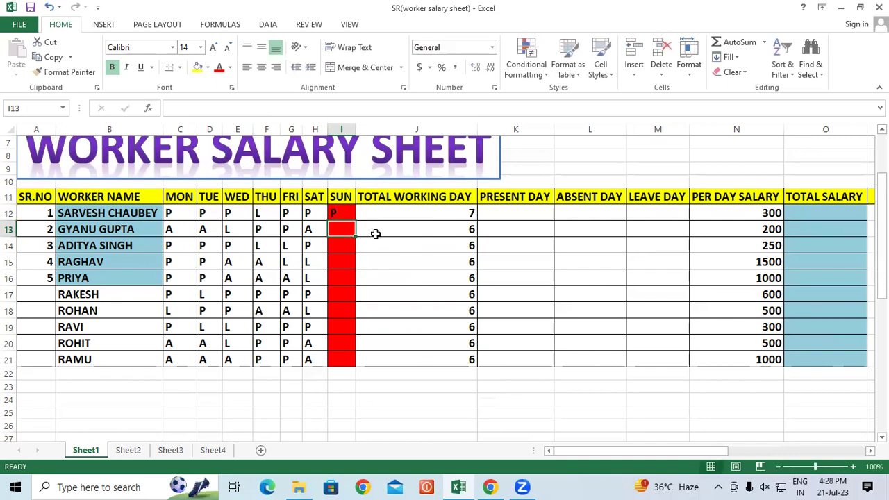
left_click(343, 210)
left_click_drag(356, 220, 394, 363)
left_click(342, 215)
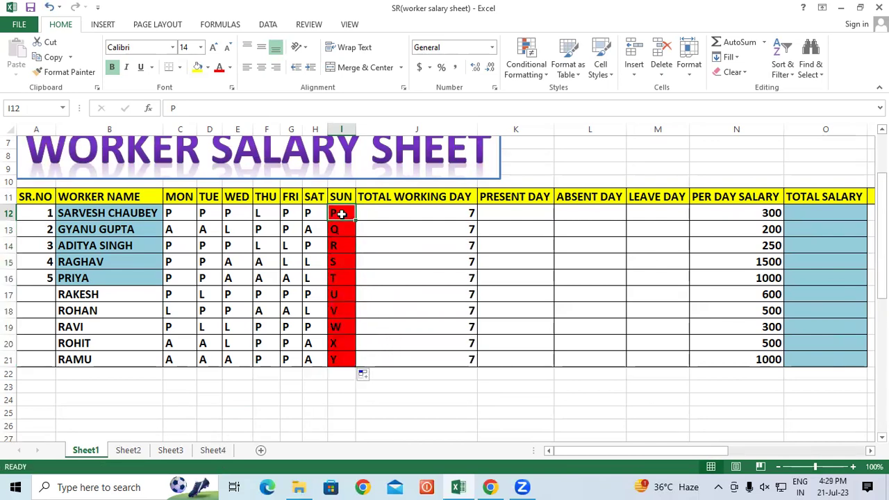
key("Down")
type("P")
key("Return")
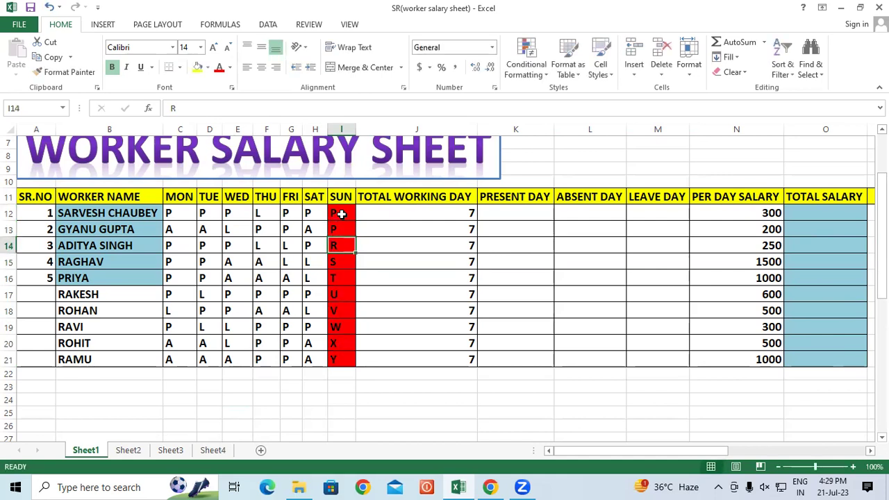
left_click(342, 214)
left_click_drag(355, 221, 358, 235)
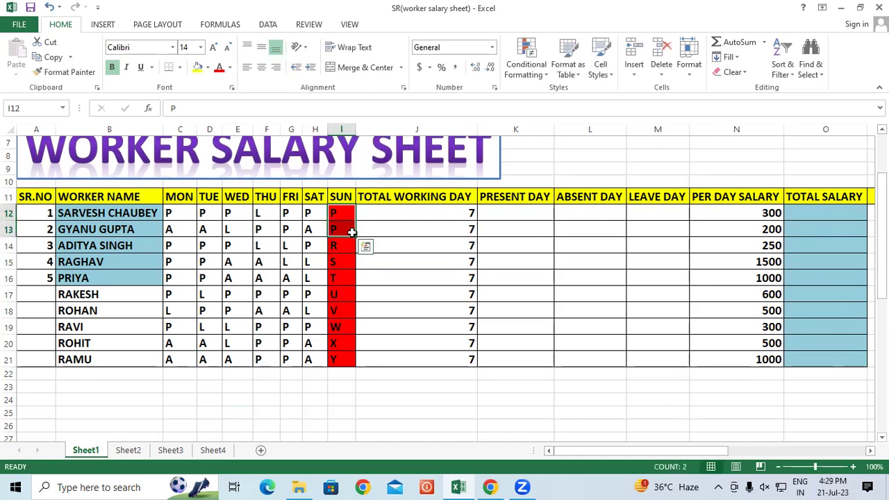
left_click_drag(354, 234, 375, 362)
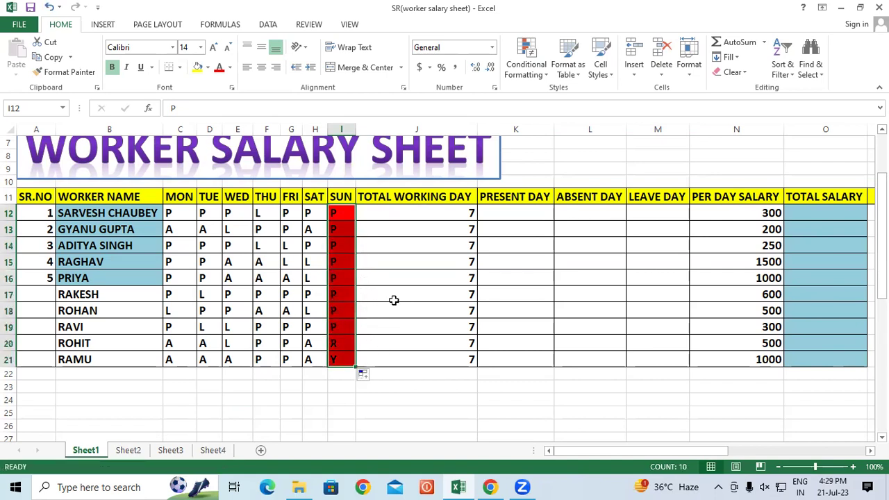
Shade the Sunday cells I12:I21 yellow with red letters
left_click(407, 264)
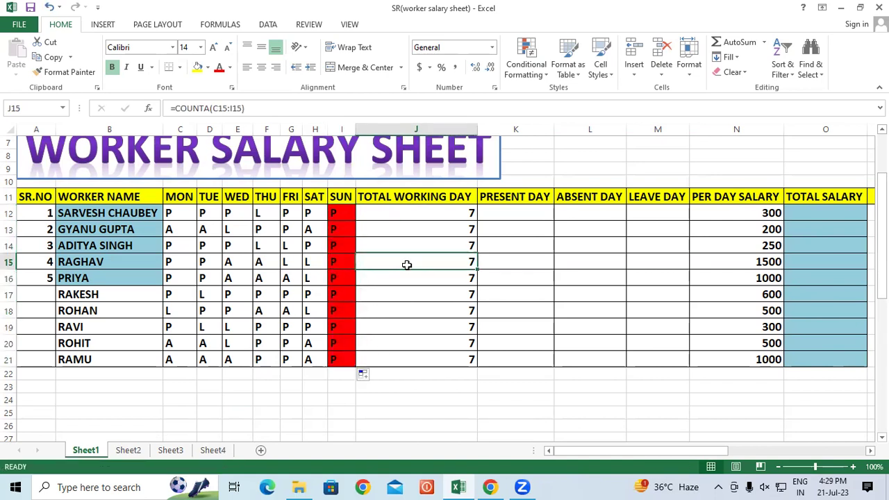
left_click_drag(333, 212, 352, 362)
left_click(197, 67)
left_click(217, 71)
Review the Total Working Day results of 7 alongside the Present, Absent and Leave Day columns
left_click(413, 241)
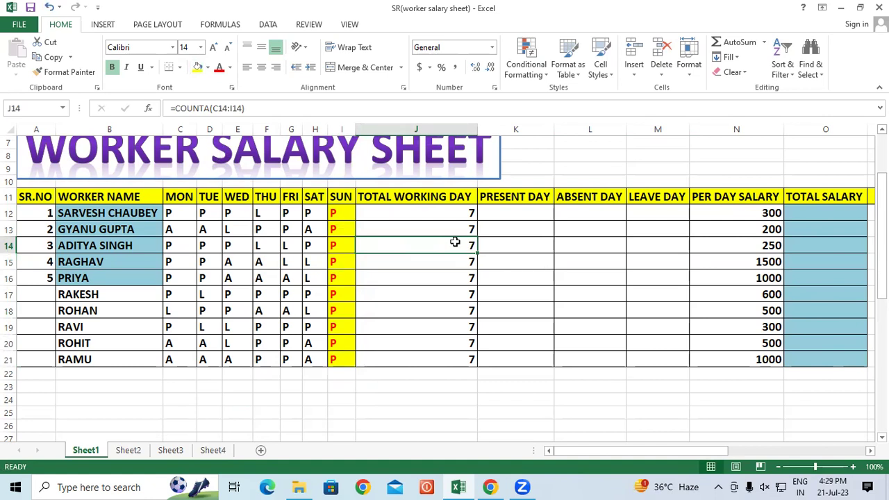
left_click_drag(433, 211, 434, 357)
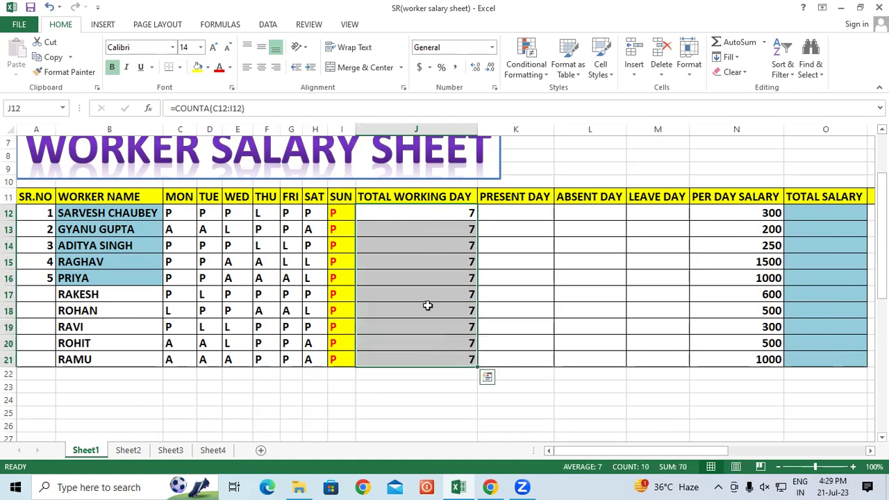
left_click(420, 209)
left_click_drag(499, 210, 489, 355)
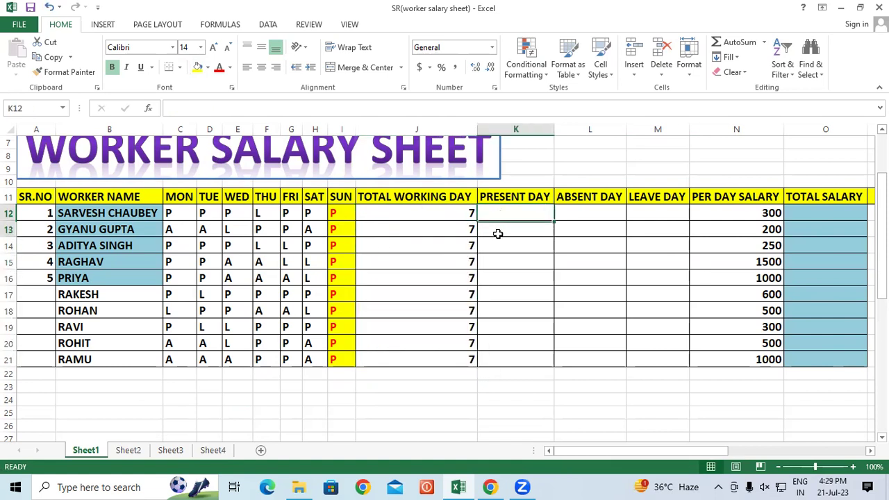
left_click_drag(565, 213, 575, 343)
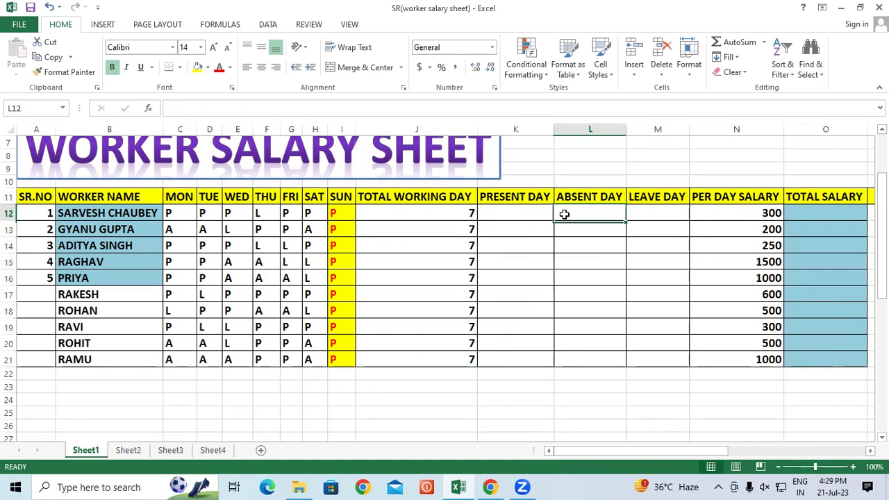
left_click_drag(634, 212, 655, 359)
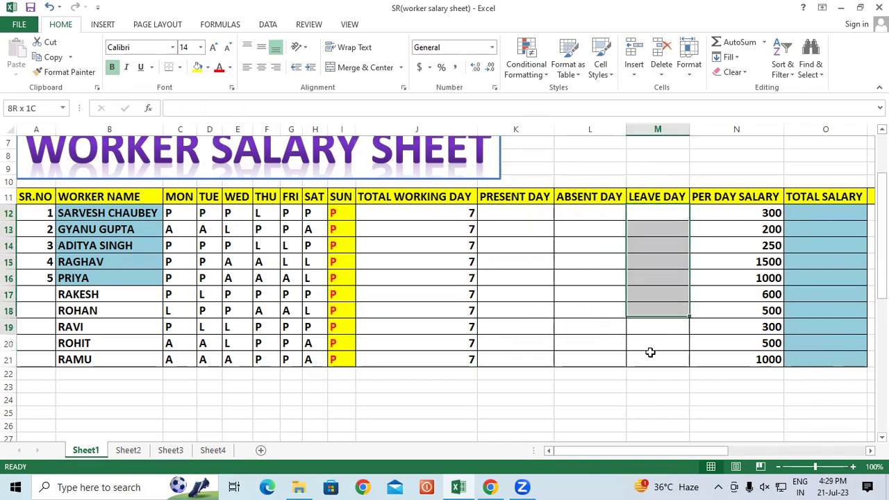
left_click(473, 373)
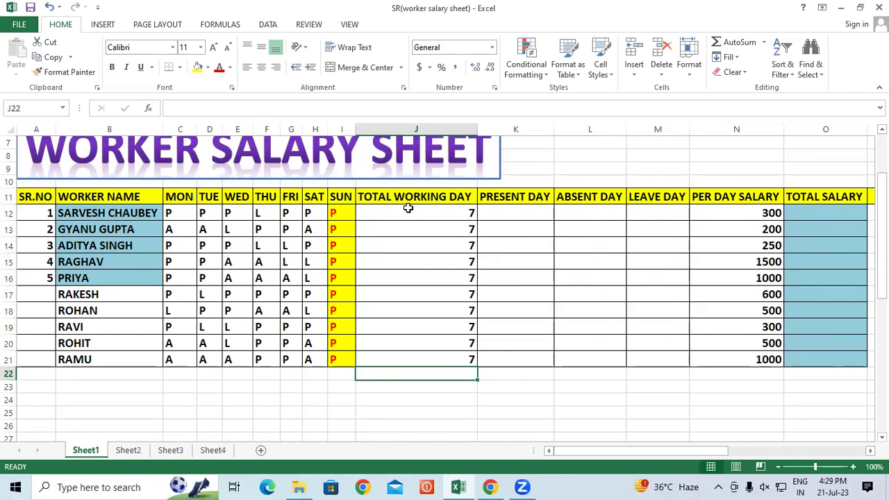
left_click(410, 210)
Enter A, B, C, 6, G, 7, 8 into J25:J31 below the worker table
scroll(448, 312, "down", 3)
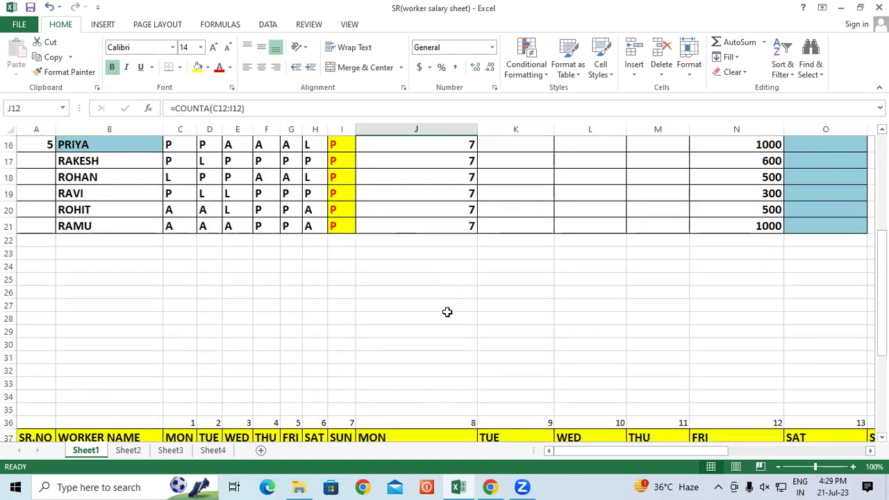
scroll(409, 242, "down", 1)
left_click(411, 228)
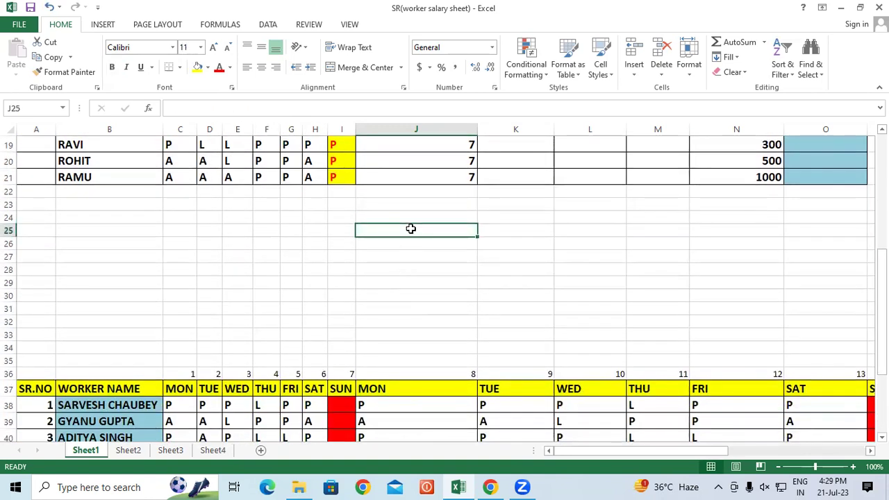
type("A")
key("Return")
type("B")
key("Return")
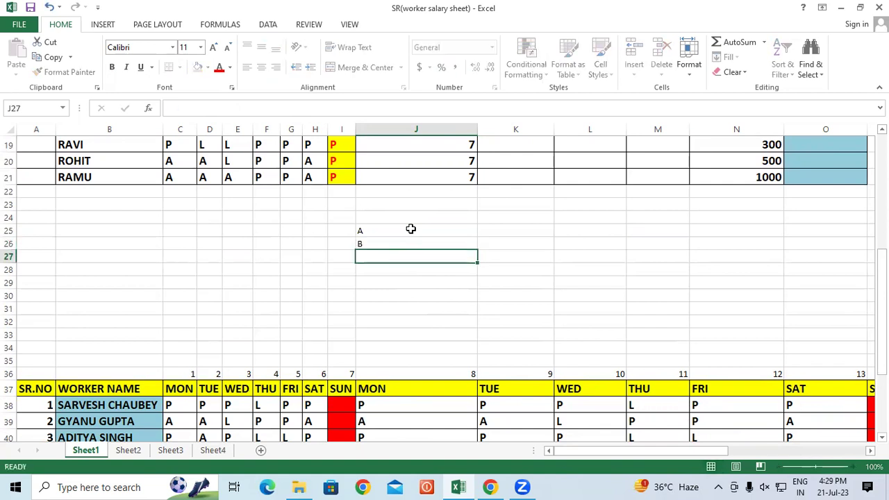
type("C")
key("Return")
type("6")
key("Return")
key("Return")
type("7")
key("Return")
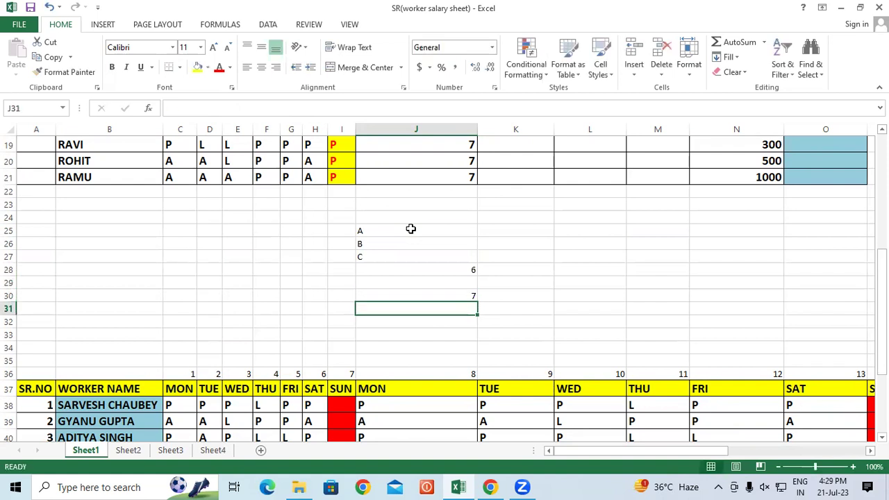
type("8")
key("Return")
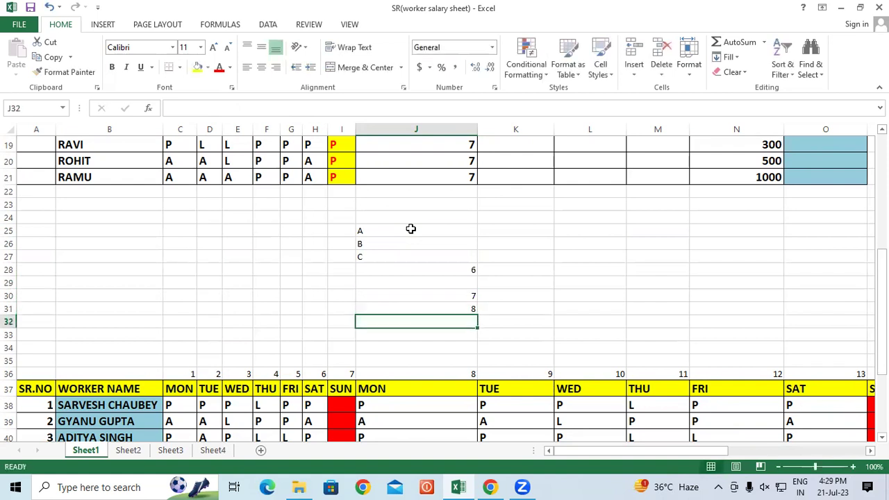
left_click(411, 279)
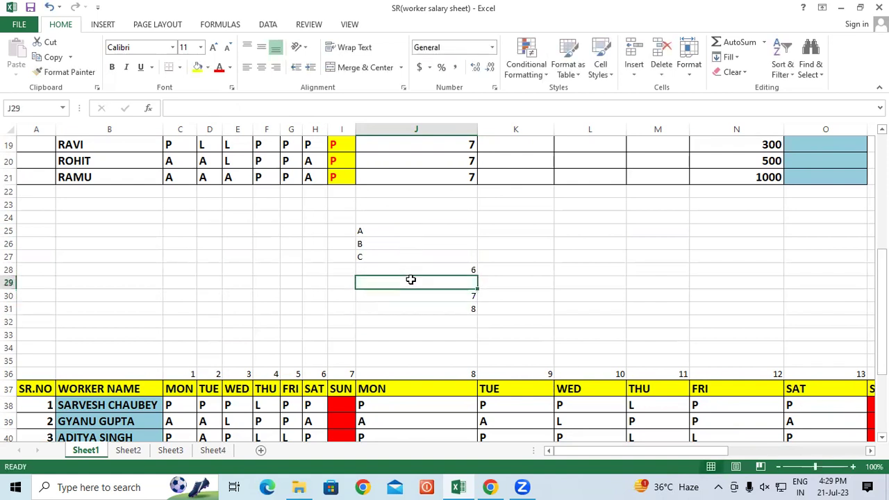
type("G")
key("Return")
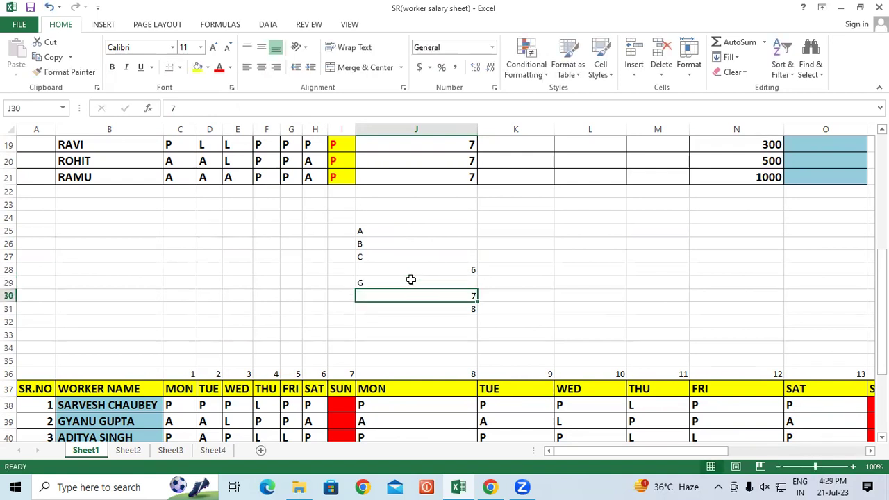
Left-align the sample values in J25:J31
left_click_drag(401, 232, 404, 309)
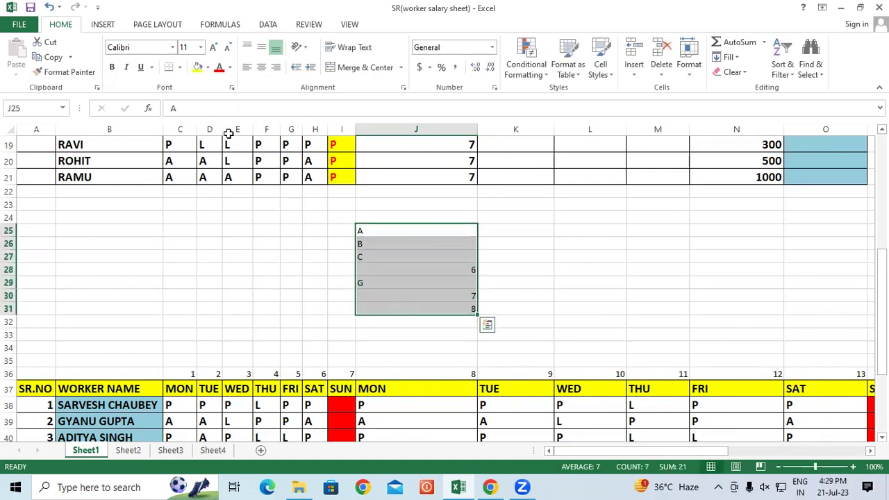
left_click(247, 66)
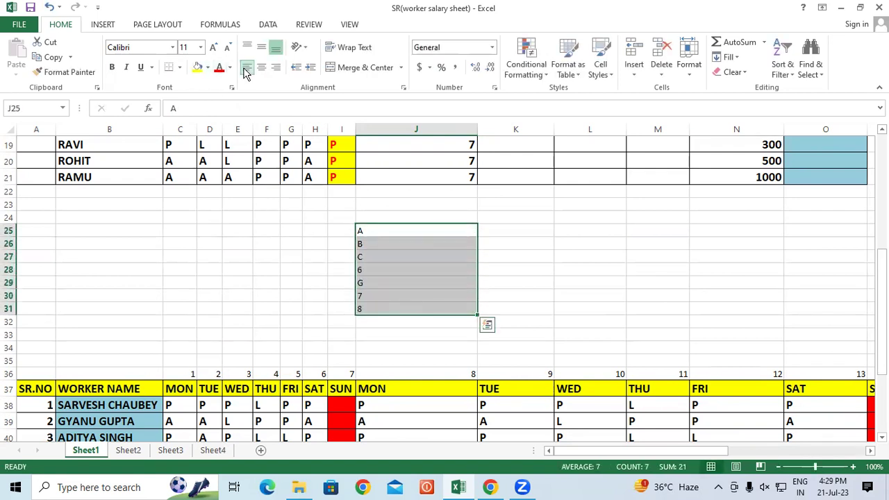
left_click(405, 327)
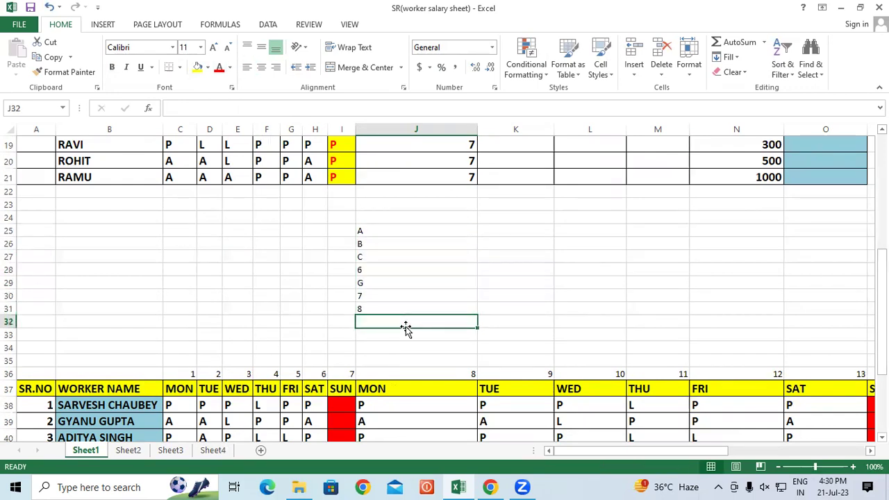
Enter =COUNTA(J25:J31) in J32, returning 7
type("=COUNT")
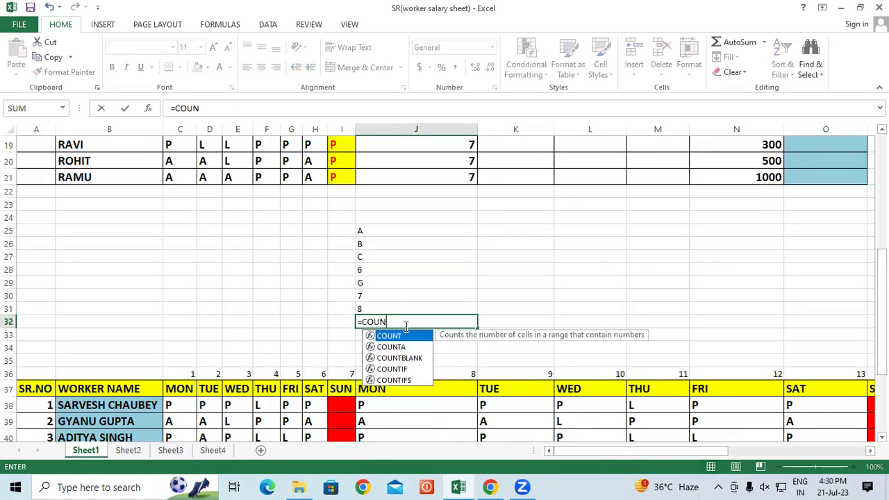
type("A")
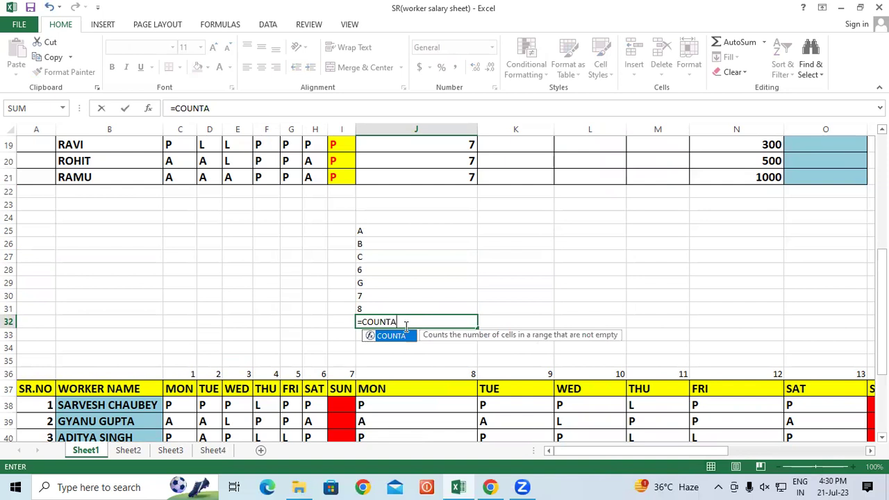
type("(")
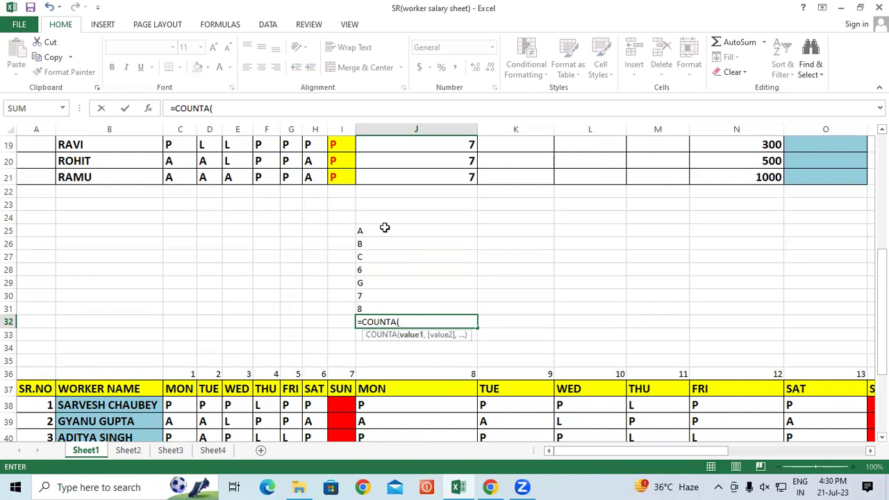
left_click_drag(382, 224, 384, 305)
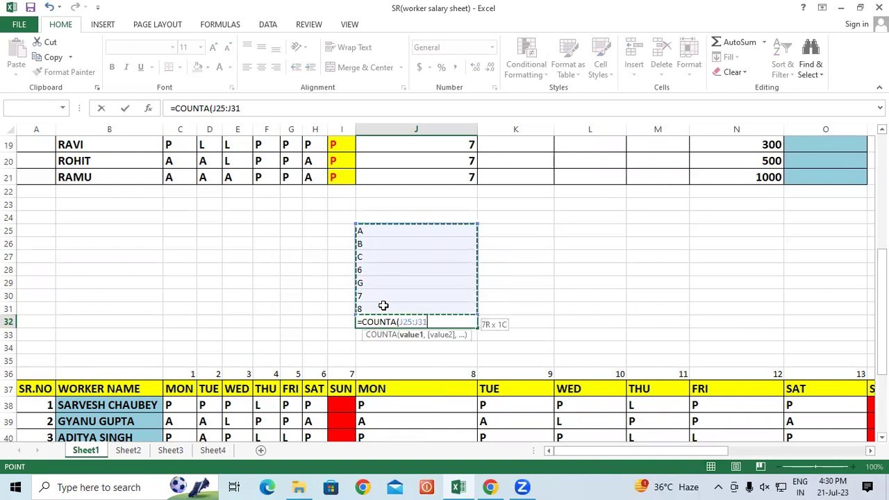
type(")")
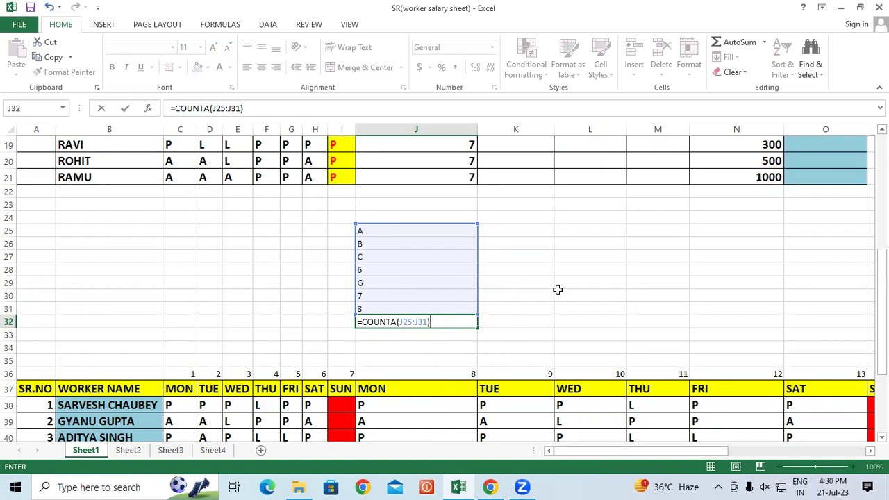
key("Return")
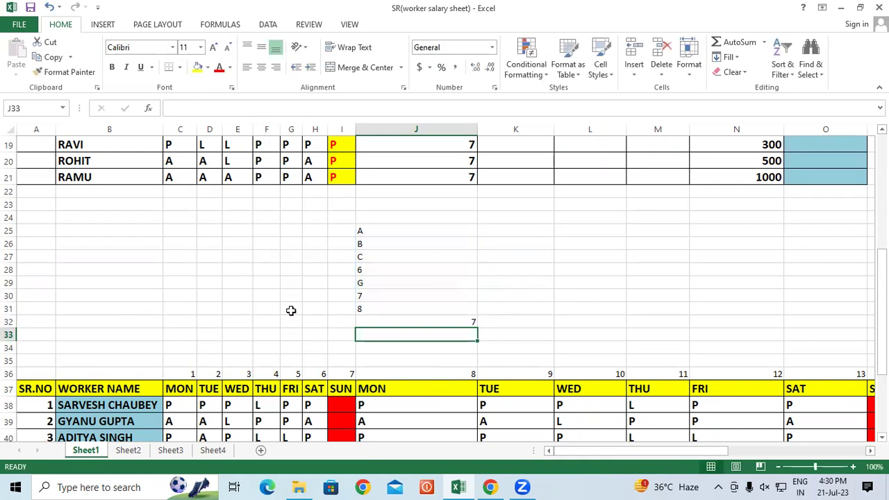
Make the J32 result bold and enlarge its font three sizes
left_click(366, 324)
left_click(112, 67)
left_click(213, 47)
left_click(213, 47)
left_click(214, 48)
left_click(385, 341)
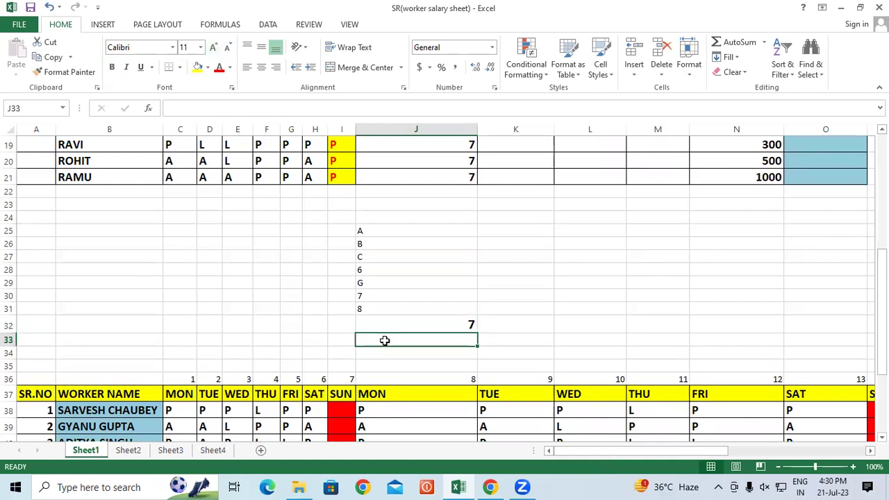
Enter =COUNT(J25:J31) in J33, returning 3 for the numeric values only
type("=")
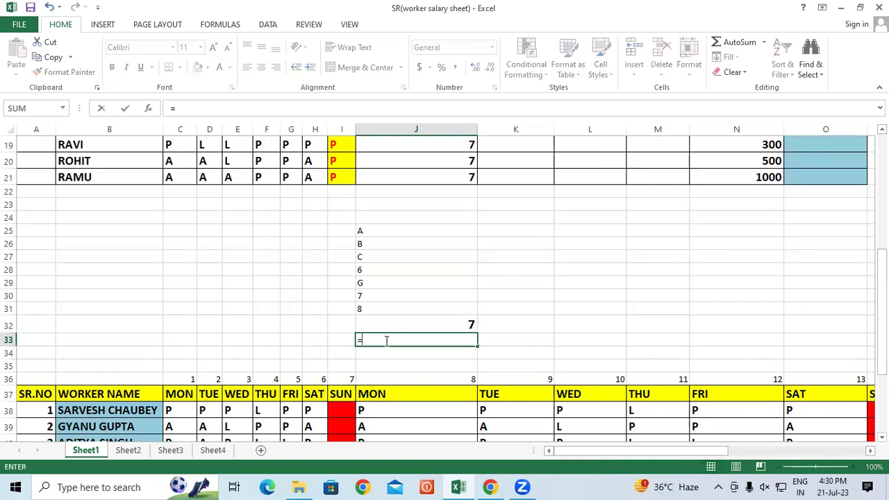
type("COUN")
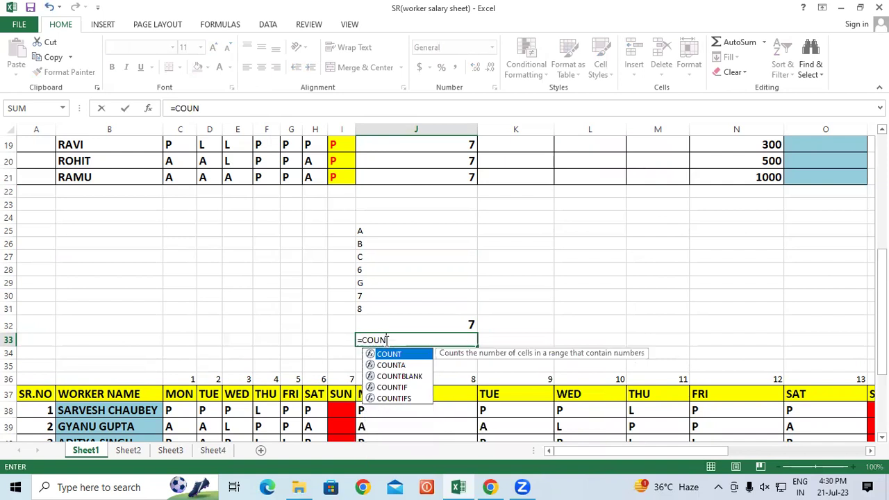
type("T(")
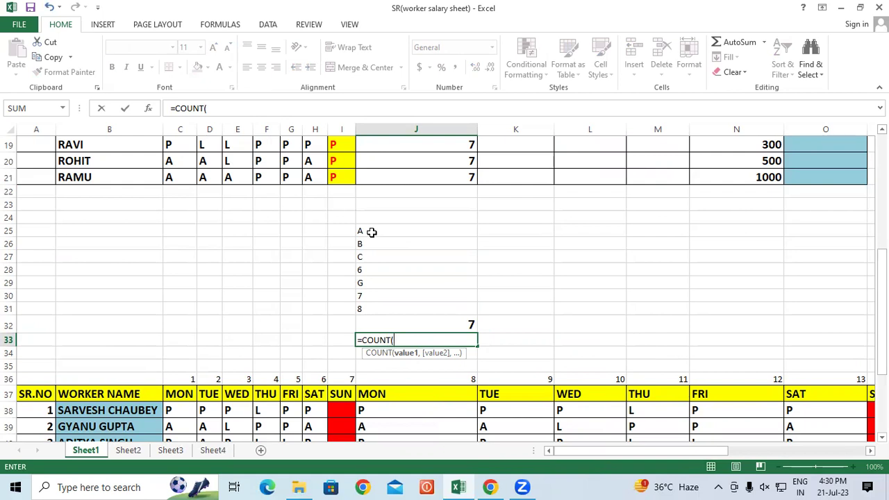
left_click_drag(371, 232, 379, 309)
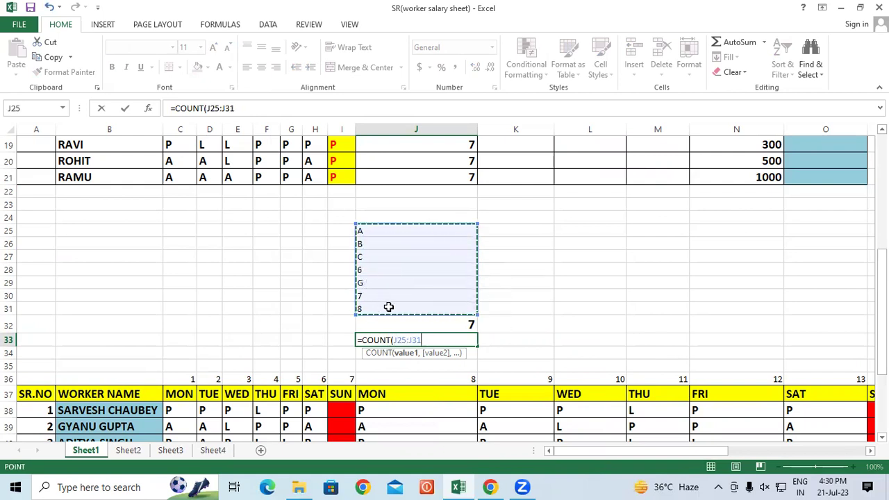
type(")")
key("Return")
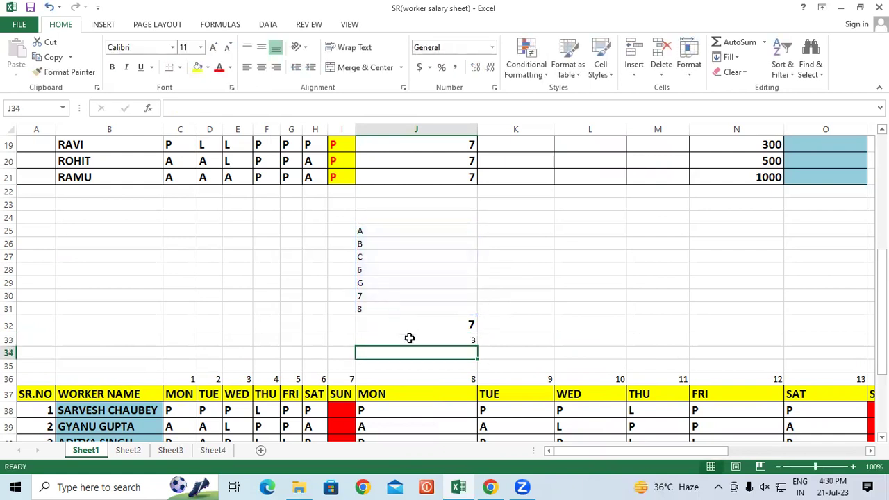
left_click(407, 339)
Make the J33 result bold and enlarge its font
left_click(112, 67)
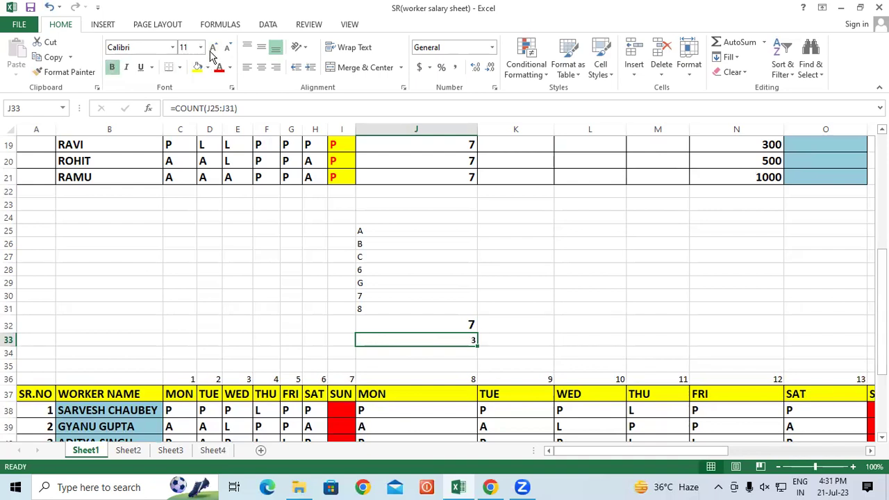
left_click(214, 48)
left_click(213, 48)
left_click(213, 48)
left_click(214, 48)
left_click(215, 49)
left_click(524, 327)
Bold the sample values in J25:J31
left_click(387, 229)
left_click_drag(387, 229, 392, 305)
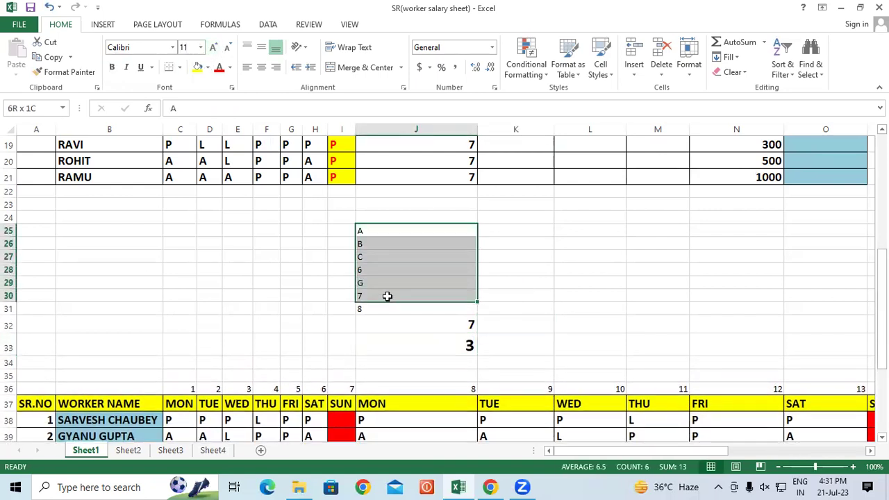
left_click(111, 67)
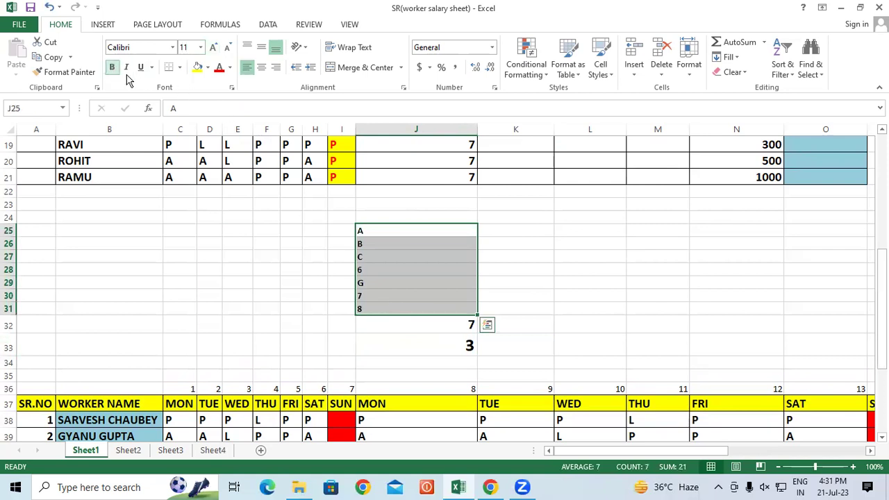
left_click(341, 323)
Label the results COUNTA in K32 and COUNT in K33
left_click(520, 317)
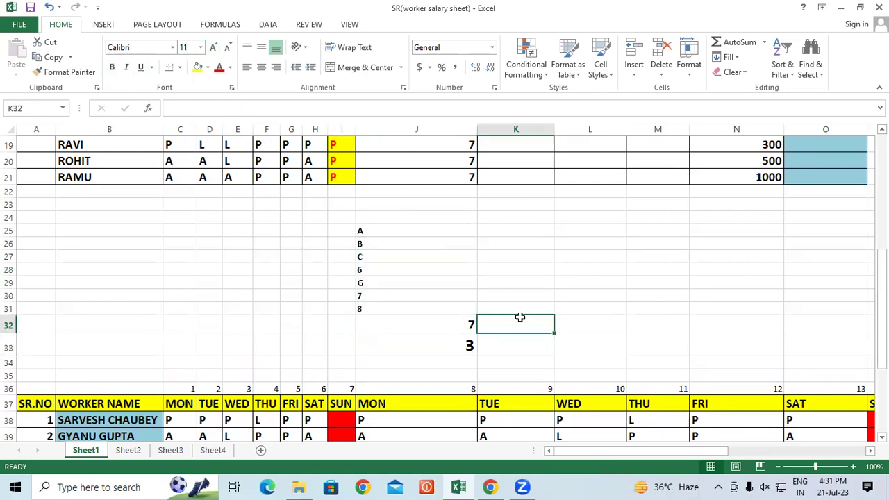
type("cOU")
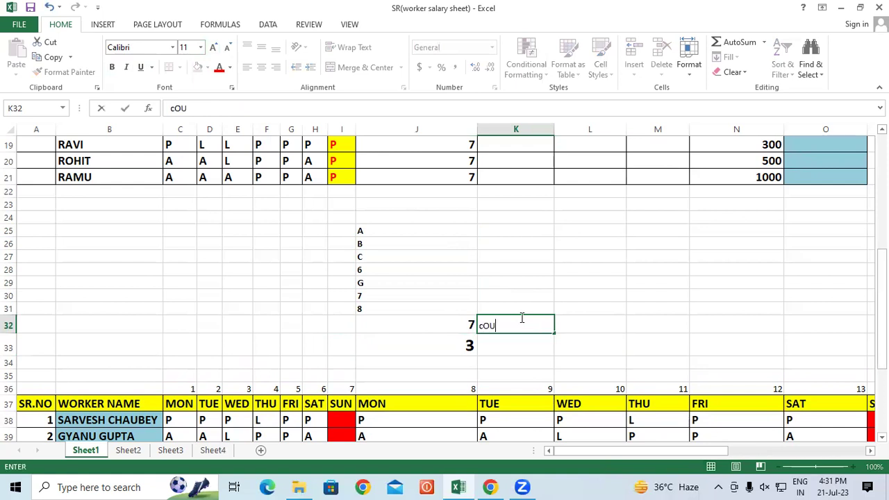
key("BackSpace")
key("BackSpace")
left_click(514, 347)
type("c")
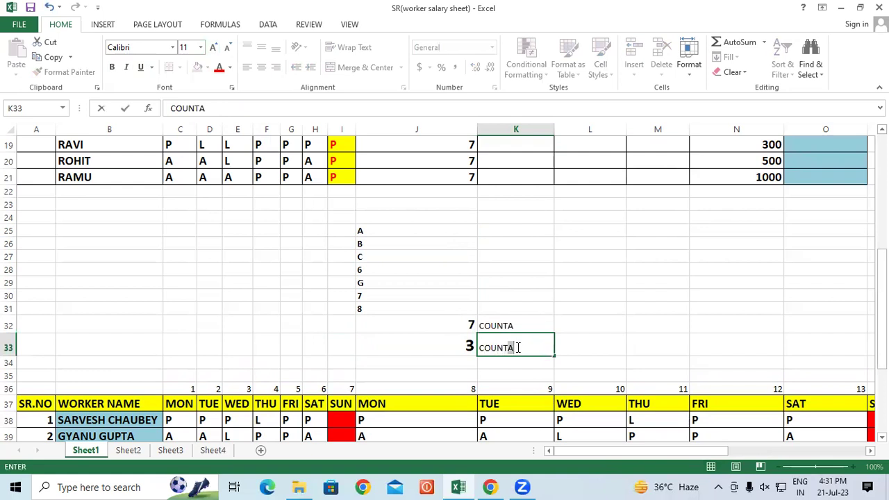
left_click(590, 331)
left_click(498, 321)
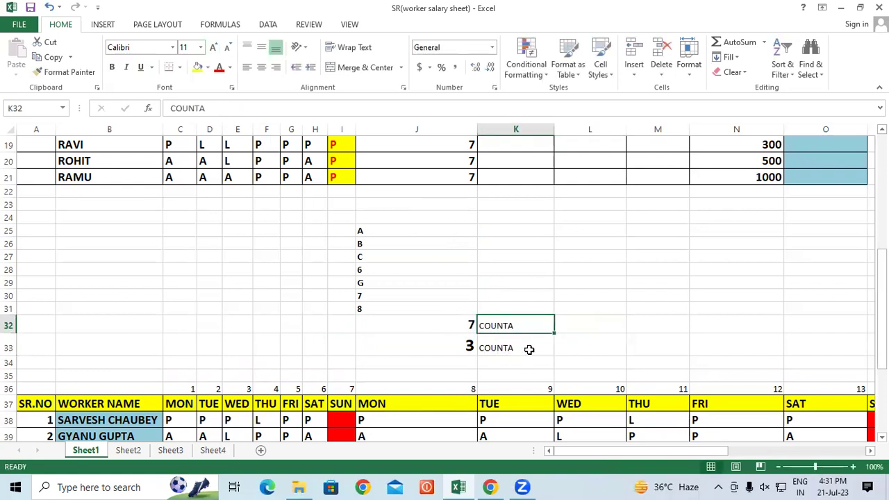
double_click(530, 350)
key("BackSpace")
key("Return")
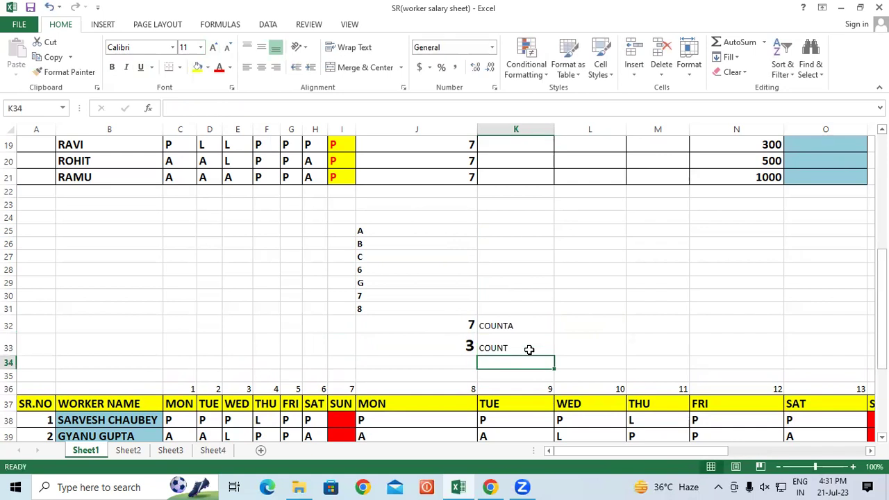
left_click(435, 345)
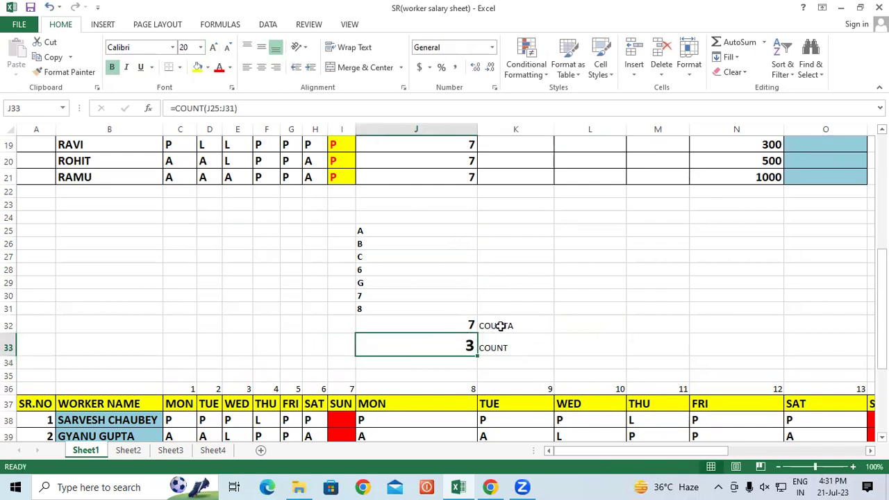
Replace B in J26 with 1 so COUNT rises to 4
left_click(495, 327)
left_click(402, 325)
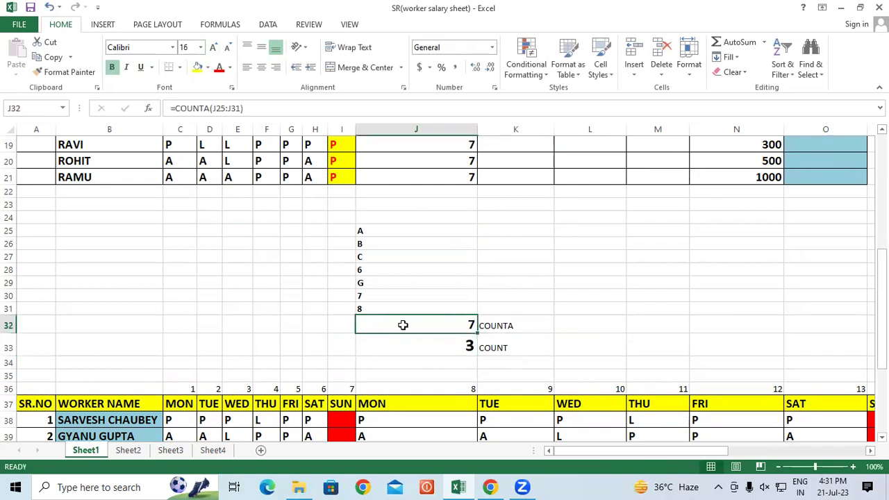
left_click(372, 244)
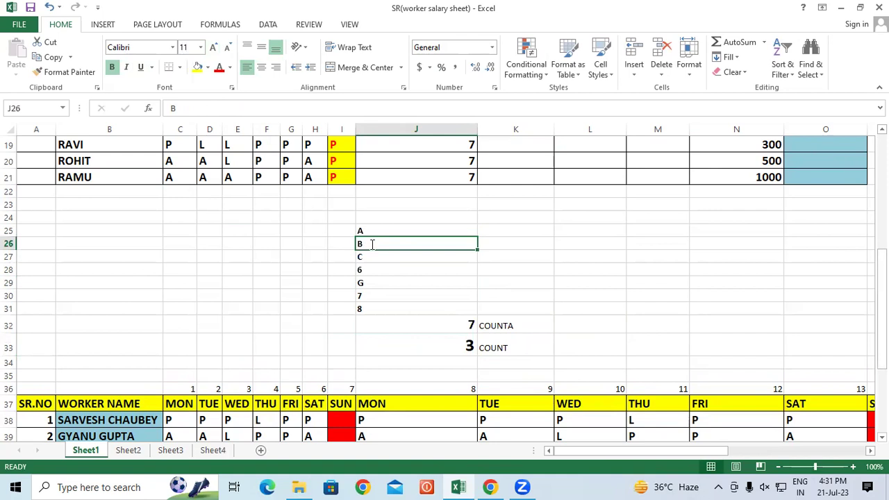
type("1")
left_click(459, 348)
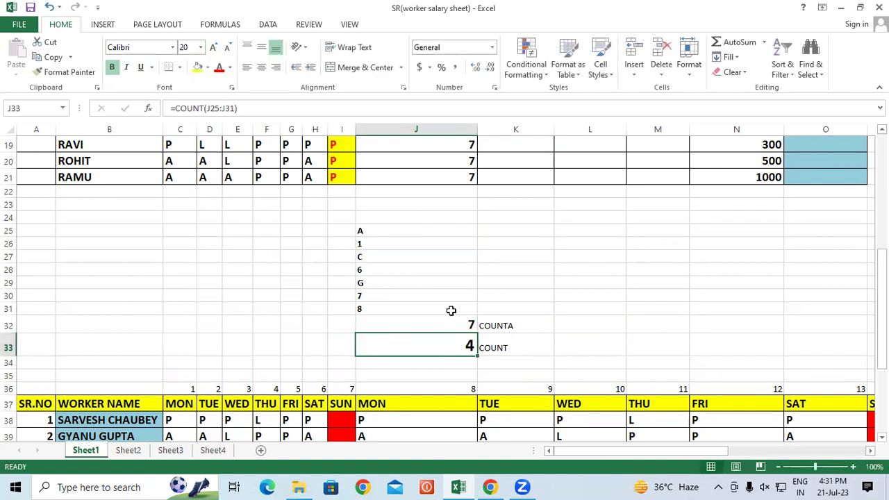
Review the COUNTA formula in J32 and its K32 label, leaving them unchanged
left_click(448, 323)
left_click(501, 325)
left_click(439, 319)
left_click(381, 228)
left_click(421, 326)
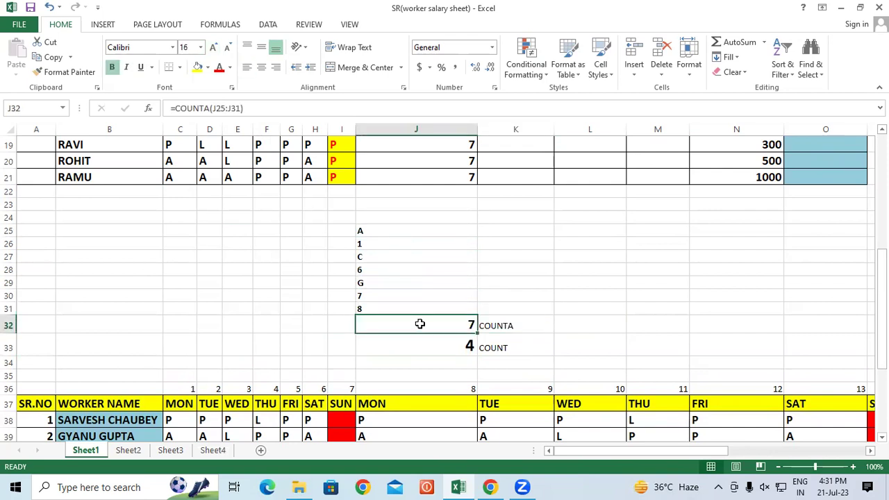
double_click(421, 323)
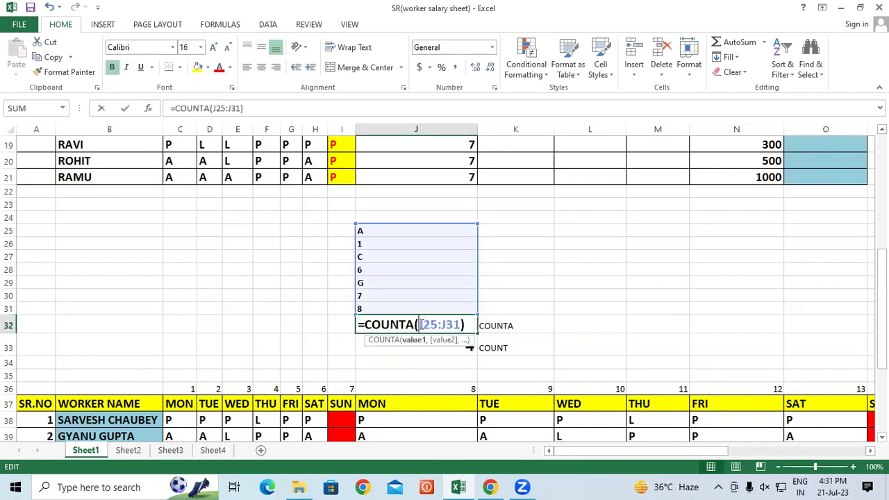
key("Return")
left_click(528, 324)
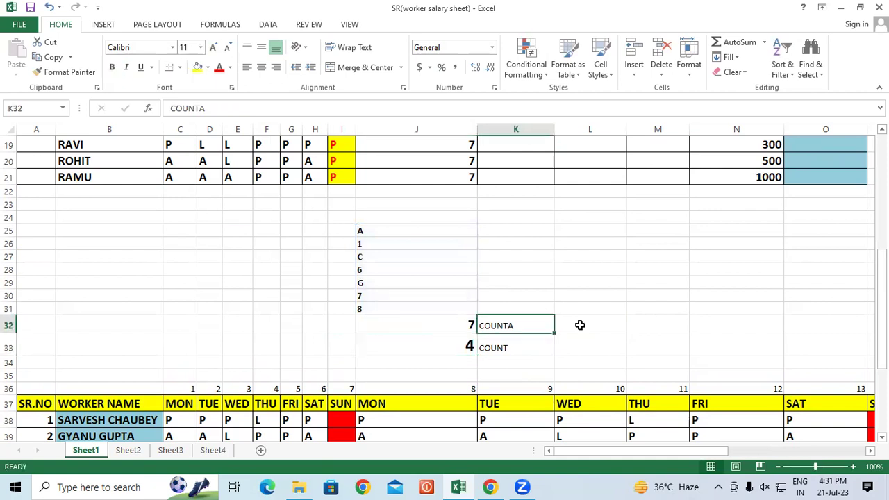
left_click(594, 326)
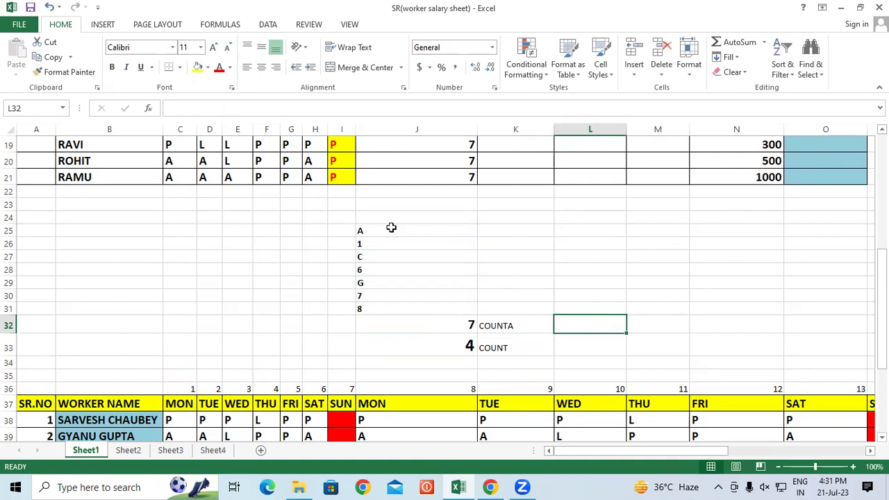
Apply All Borders to the demo table J25:K33
left_click_drag(379, 231, 387, 304)
left_click(520, 263)
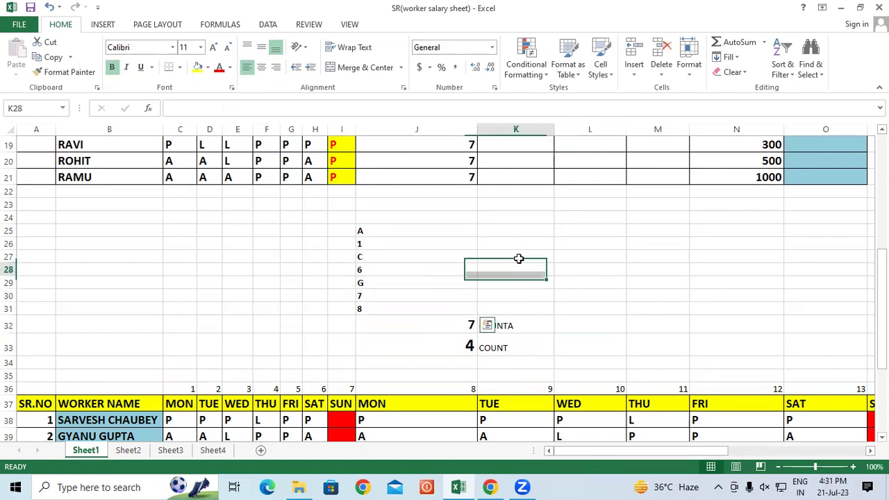
mouse_move(394, 231)
left_mouse_down()
mouse_move(454, 311)
mouse_move(528, 350)
left_mouse_up()
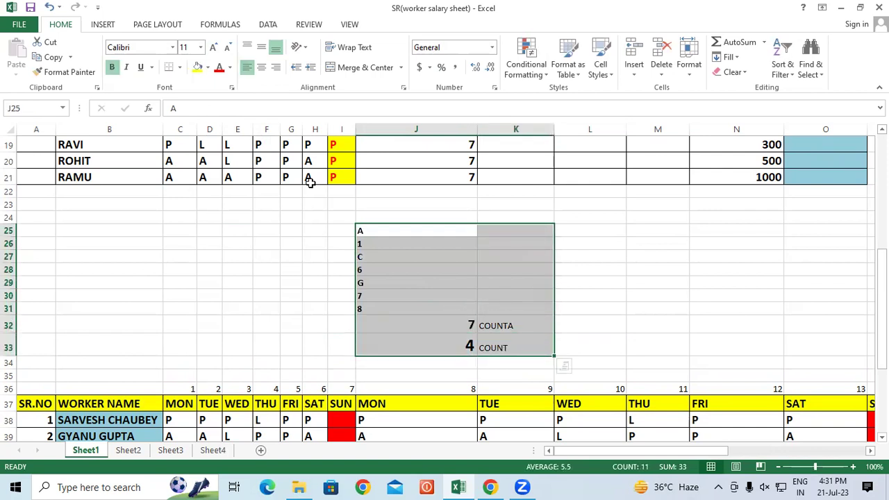
left_click(179, 68)
left_click(192, 179)
left_click(684, 342)
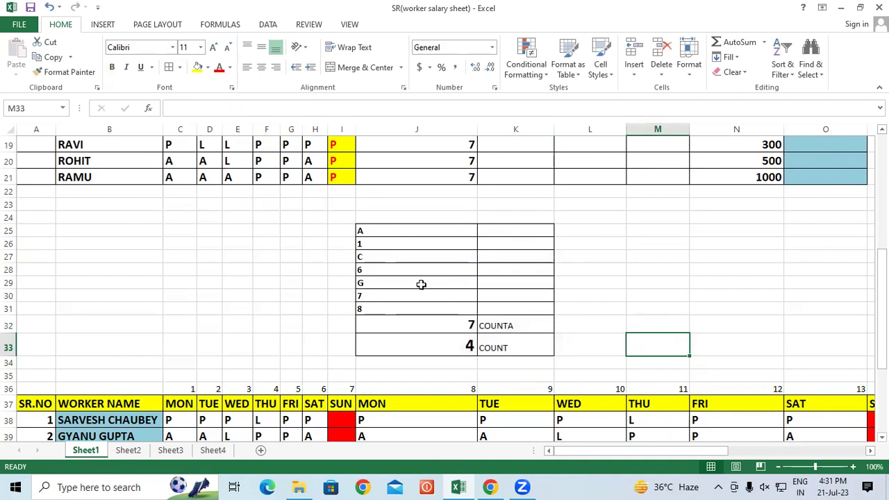
Review the COUNTA result of 7 and COUNT result of 4 for the sample list
left_click(482, 329)
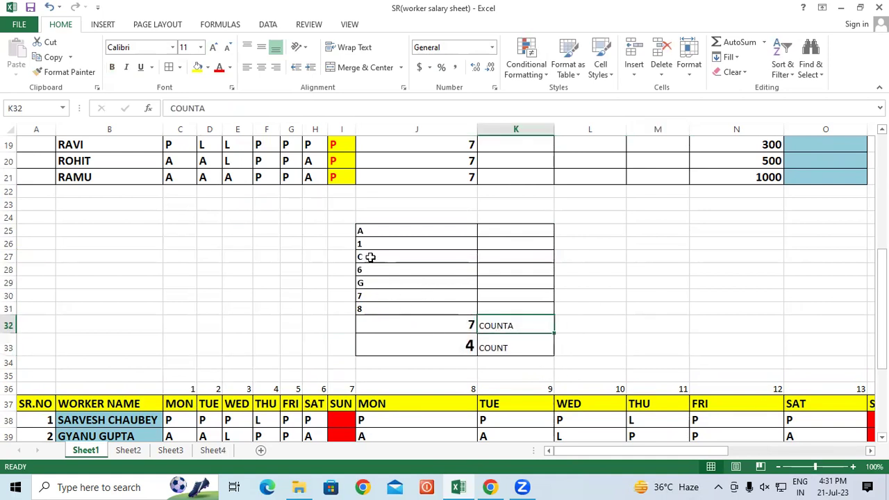
left_click_drag(370, 232, 371, 308)
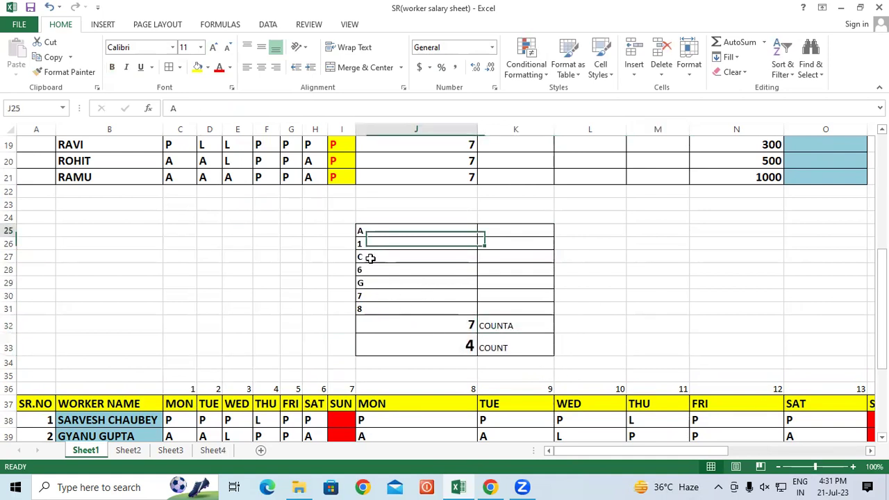
left_click(515, 341)
left_click(448, 345)
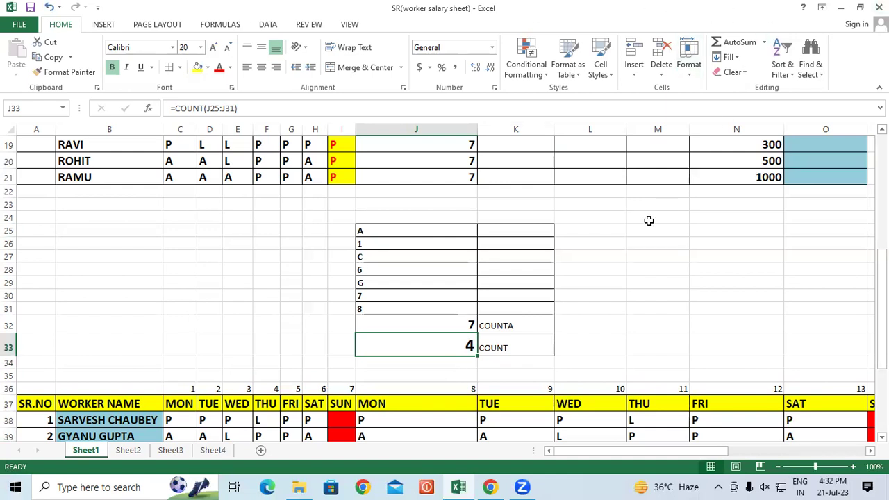
Inspect the Total Working Day formula =COUNTA(C12:I12), which gives 7 for each worker
scroll(647, 219, "up", 3)
scroll(647, 220, "up", 1)
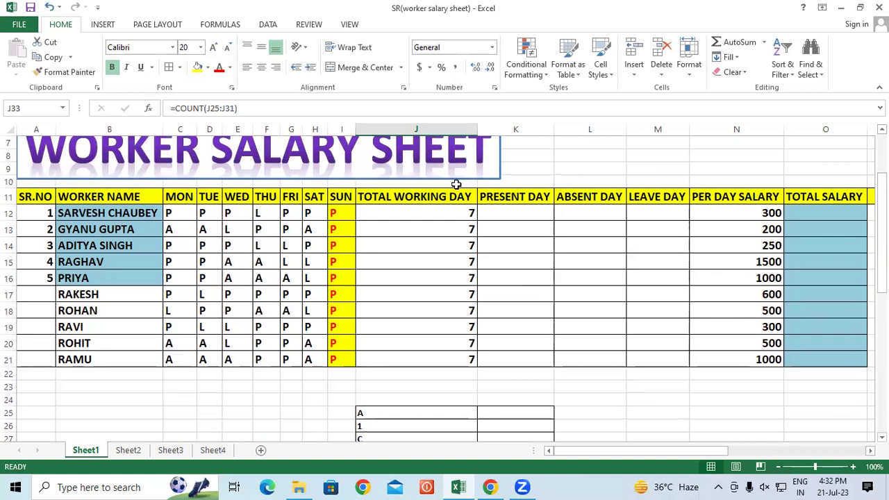
mouse_move(458, 214)
left_mouse_down()
mouse_move(470, 303)
mouse_move(462, 354)
left_mouse_up()
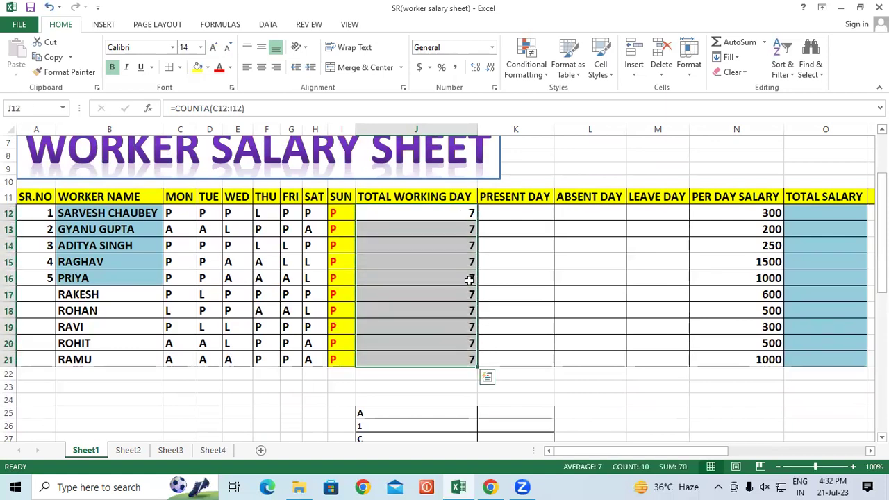
double_click(468, 210)
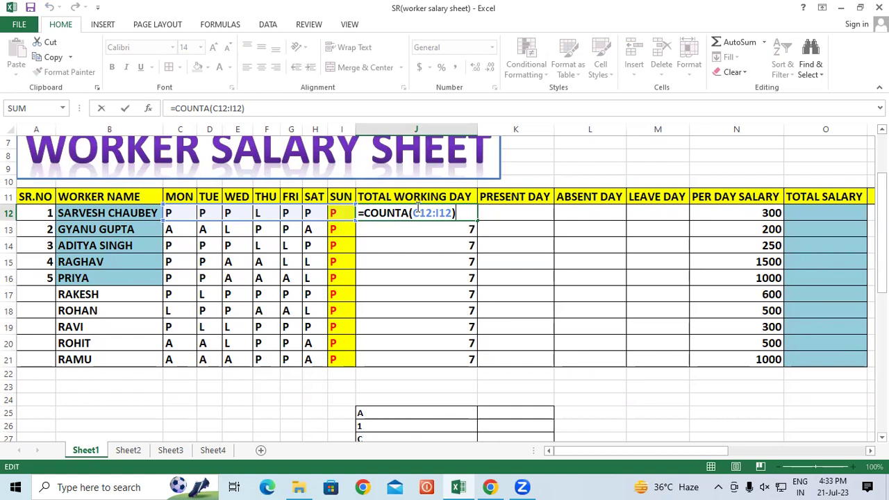
key("Return")
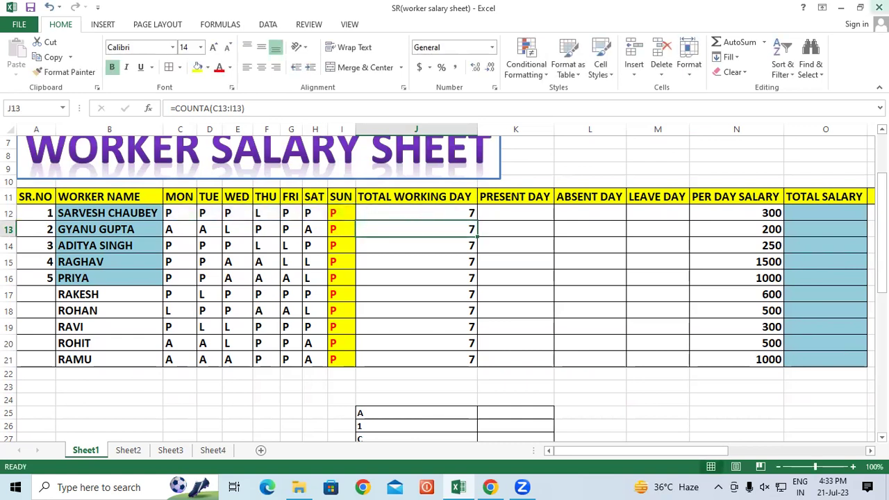
Select cells in the still-empty PRESENT DAY column
left_click(490, 324)
left_click(521, 232)
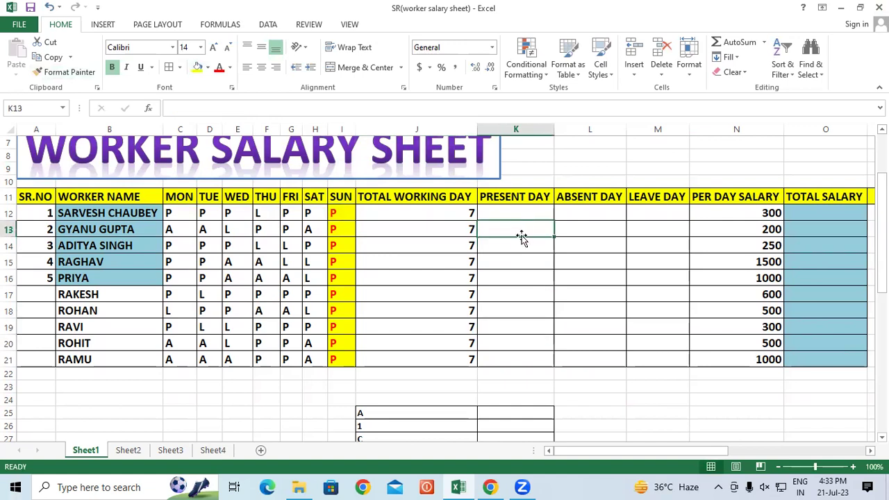
left_click(520, 212)
left_click(513, 298)
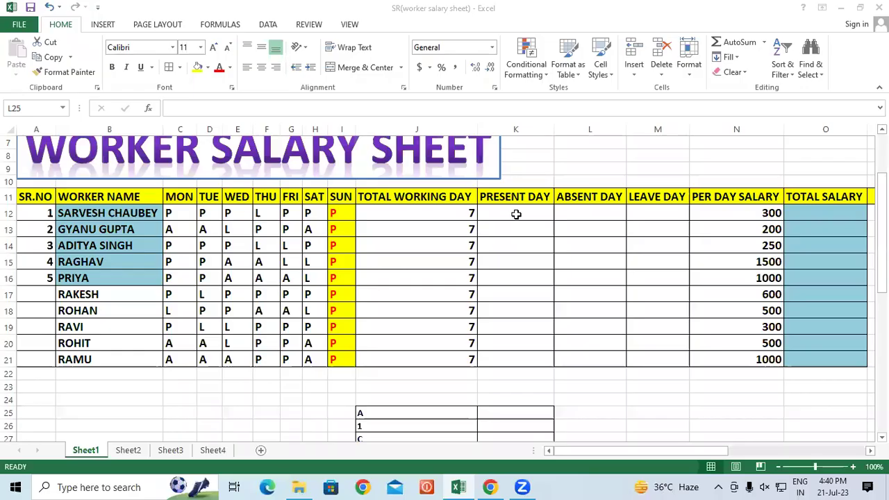
Enter =COUNTIF(C12:I12,"P") in K12, giving the first worker 6 present days
left_click(516, 214)
type("=")
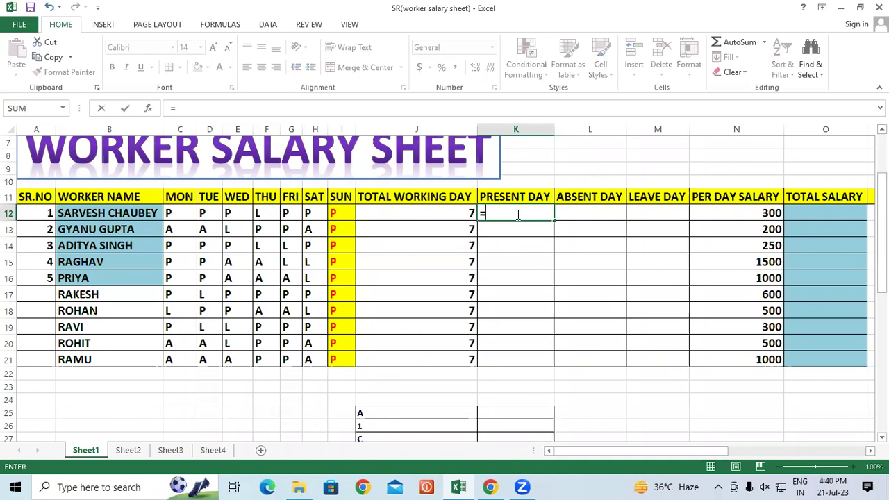
type("COU")
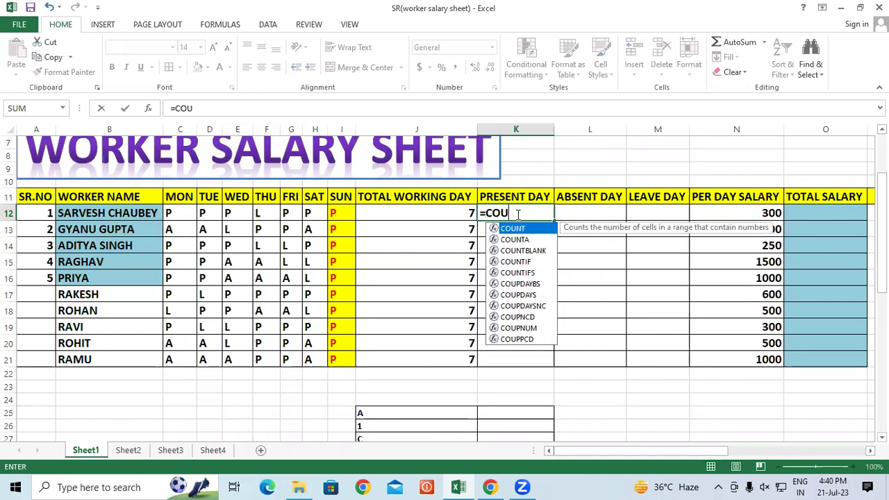
type("NTIF(")
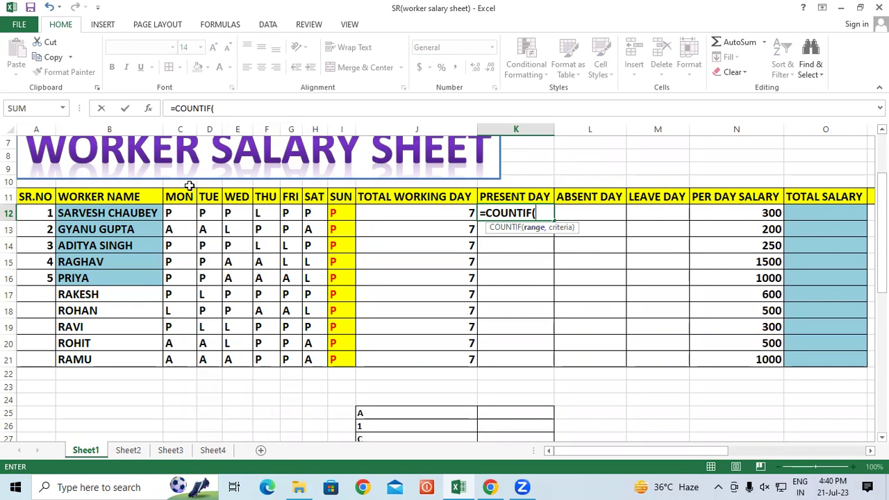
left_click_drag(171, 213, 340, 210)
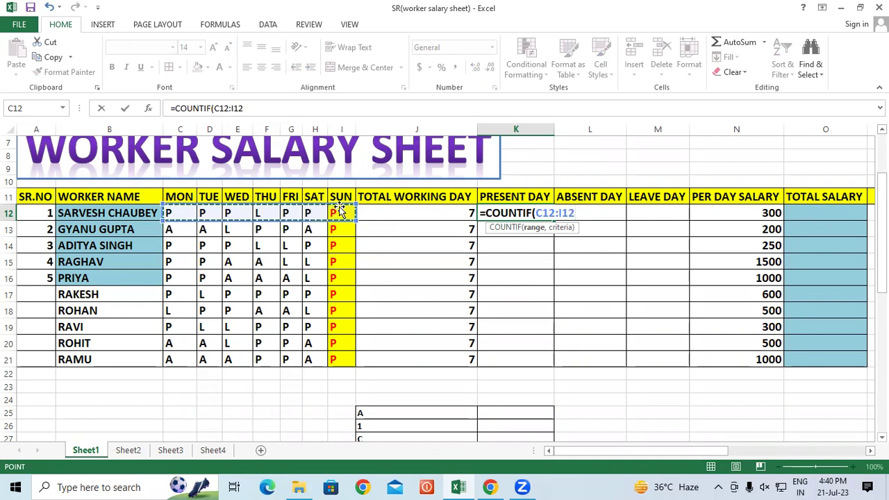
type(",")
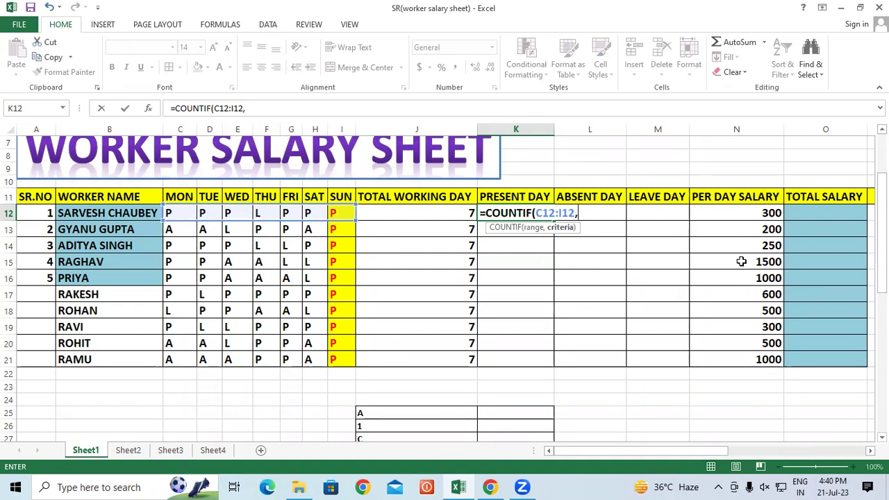
type("\"")
type("P")
type("\")")
key("Return")
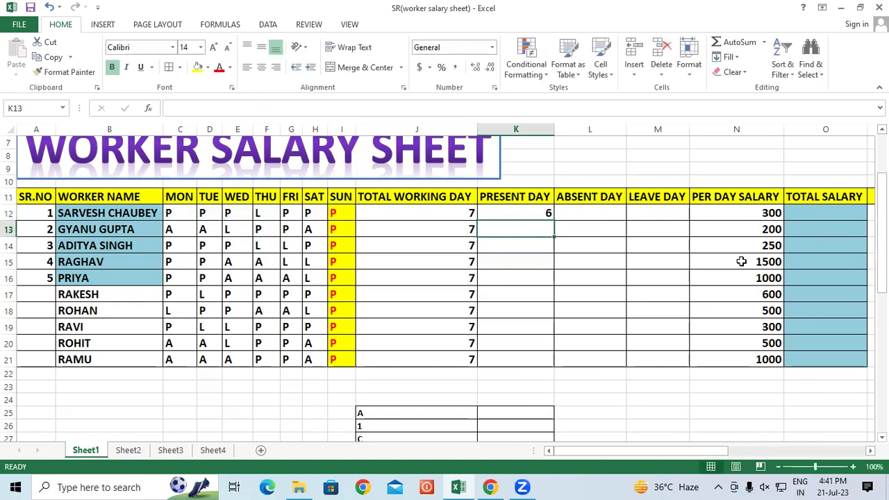
Fill K12's COUNTIF down to K21, giving 6, 3, 5, 3, 3, 6, 3, 5, 3, 3
left_click(517, 214)
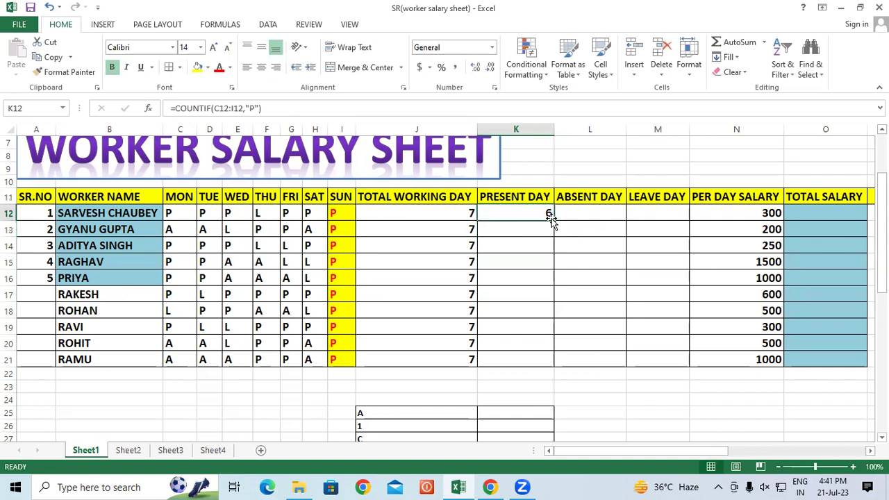
left_click_drag(553, 219, 596, 353)
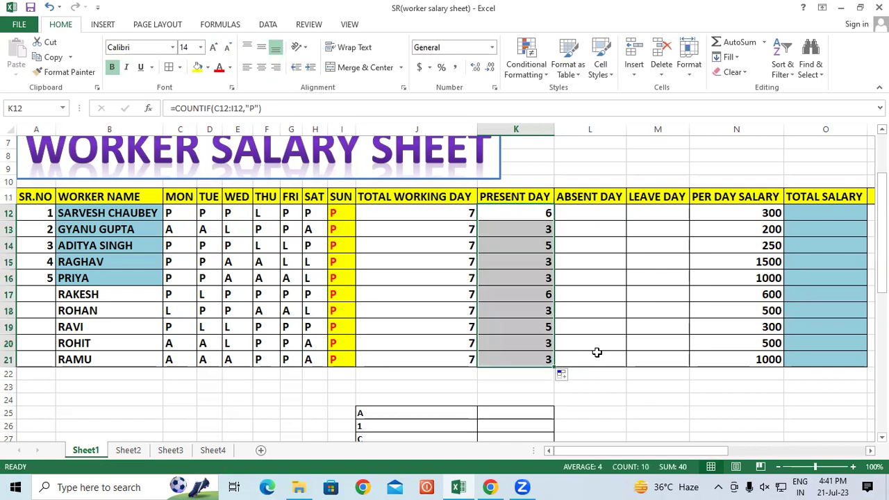
left_click(592, 214)
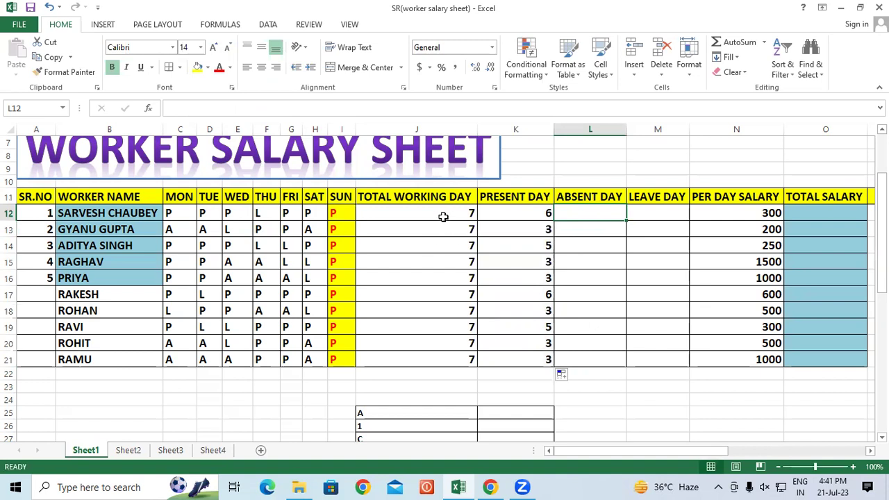
Check each worker's present-day COUNTIF formula from K12 down to RAMU's row
left_click_drag(445, 214, 448, 358)
left_click(532, 215)
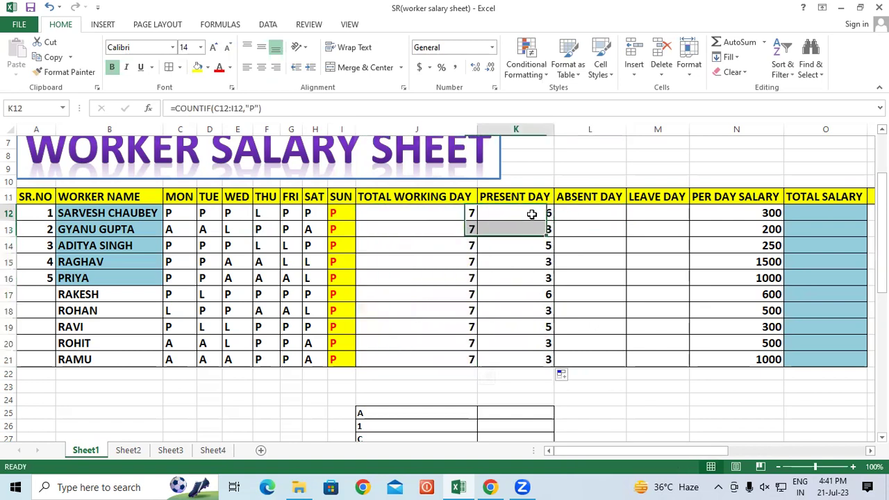
left_click(524, 229)
left_click(530, 246)
left_click(535, 262)
left_click(537, 278)
left_click(539, 293)
left_click(540, 310)
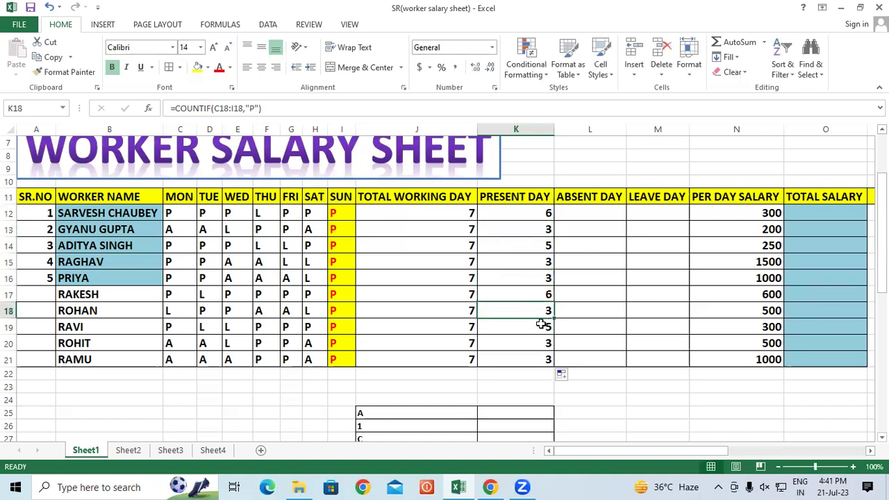
left_click(541, 326)
left_click(544, 343)
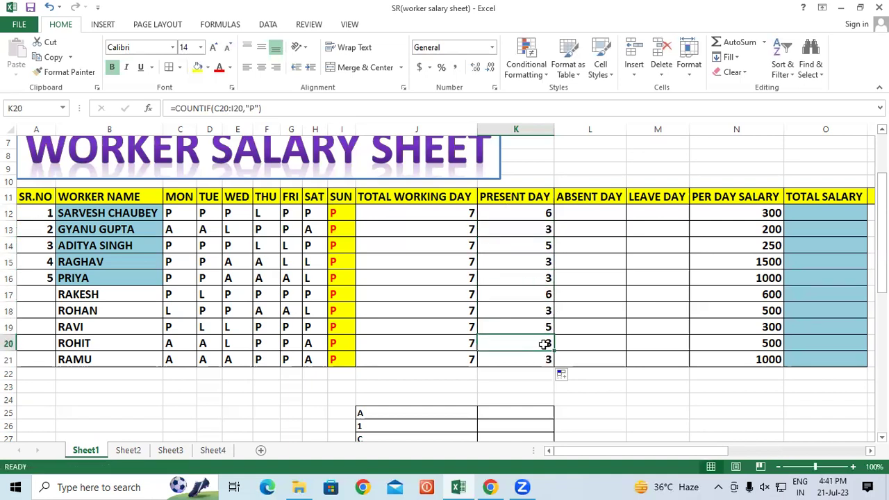
left_click(531, 359)
left_click(531, 216)
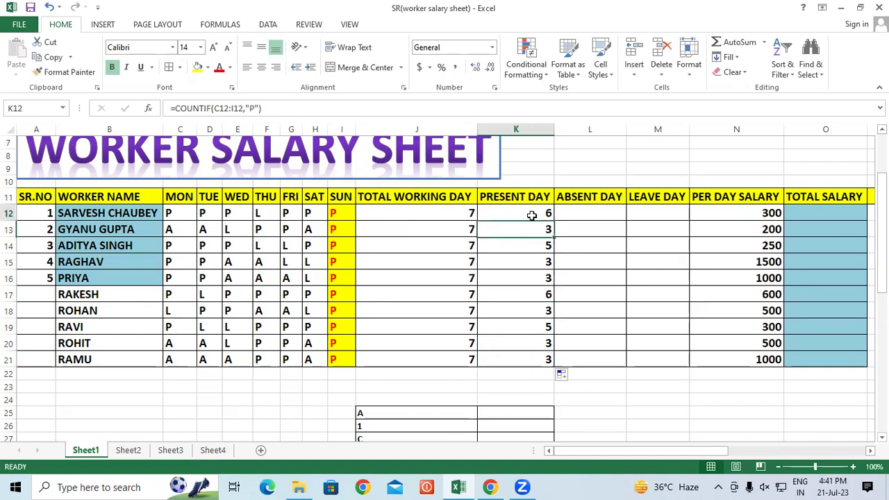
Compare the COUNTA total working days with the filled present-day counts
left_click_drag(532, 216, 525, 312)
left_click(450, 214)
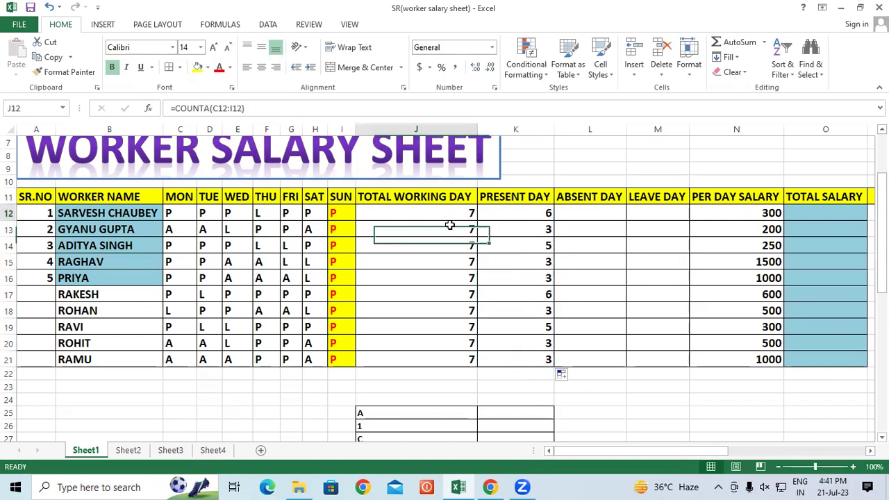
left_click_drag(450, 225, 472, 357)
left_click(544, 359)
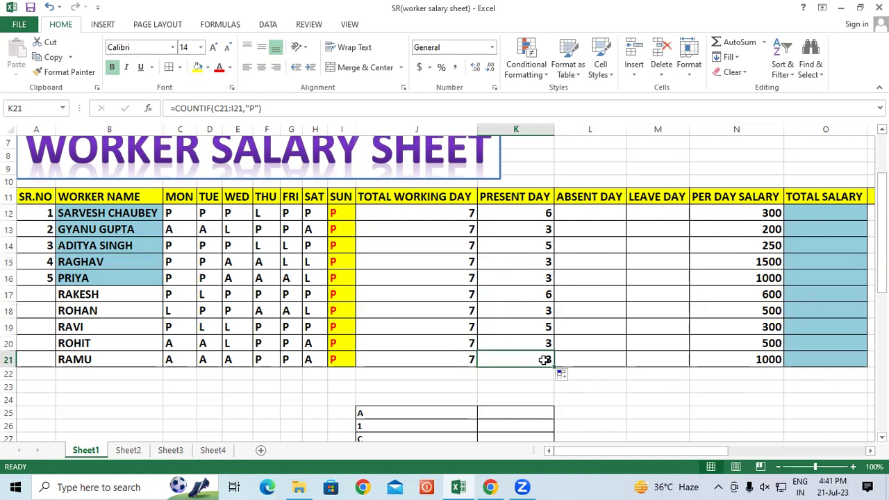
left_click(543, 300)
left_click_drag(526, 212, 522, 358)
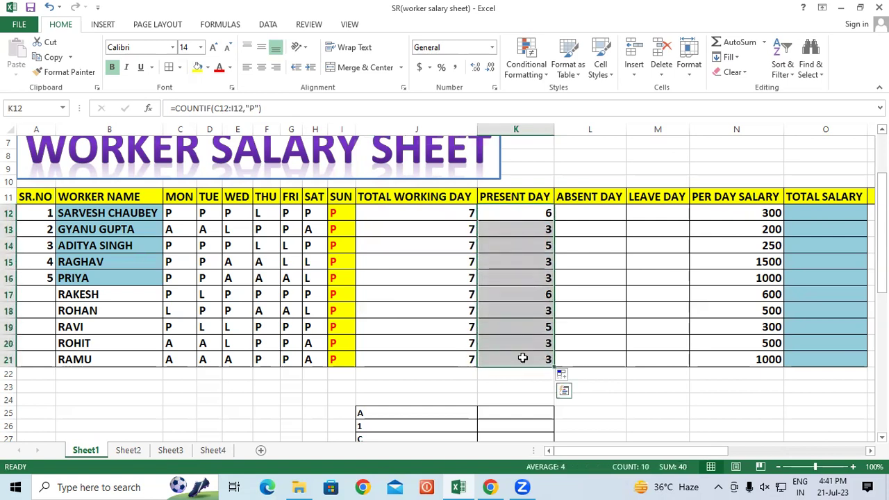
left_click(522, 357)
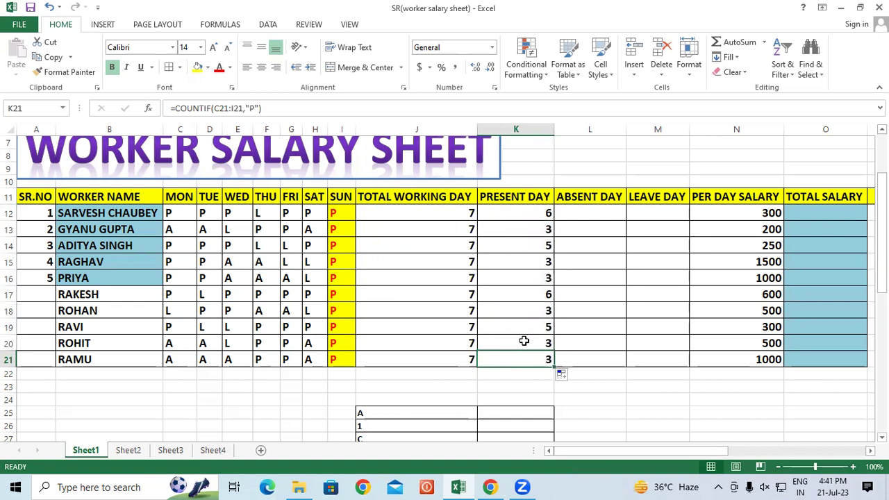
left_click(523, 327)
left_click_drag(519, 229, 517, 362)
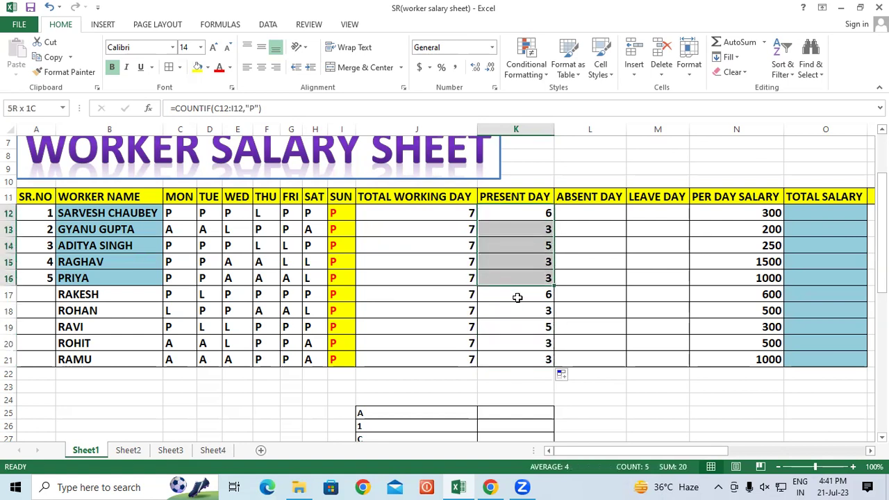
left_click(517, 362)
left_click(521, 214)
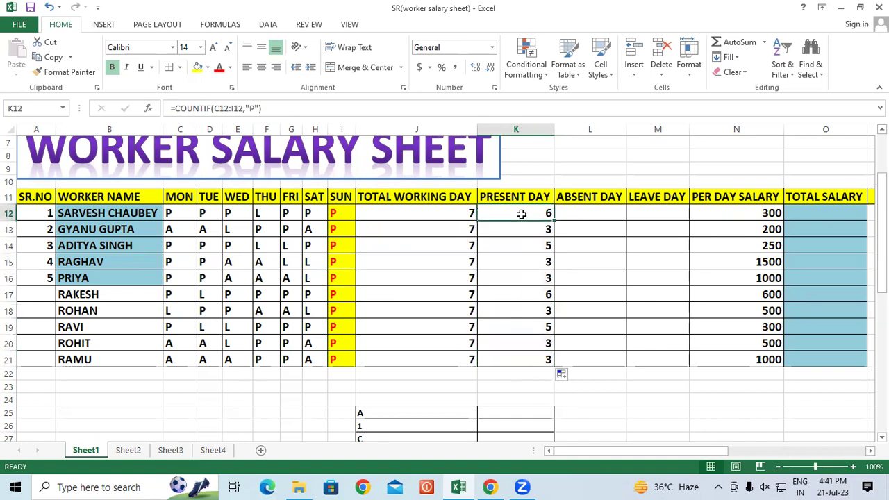
mouse_move(518, 359)
left_mouse_down()
mouse_move(518, 214)
mouse_move(513, 354)
left_mouse_up()
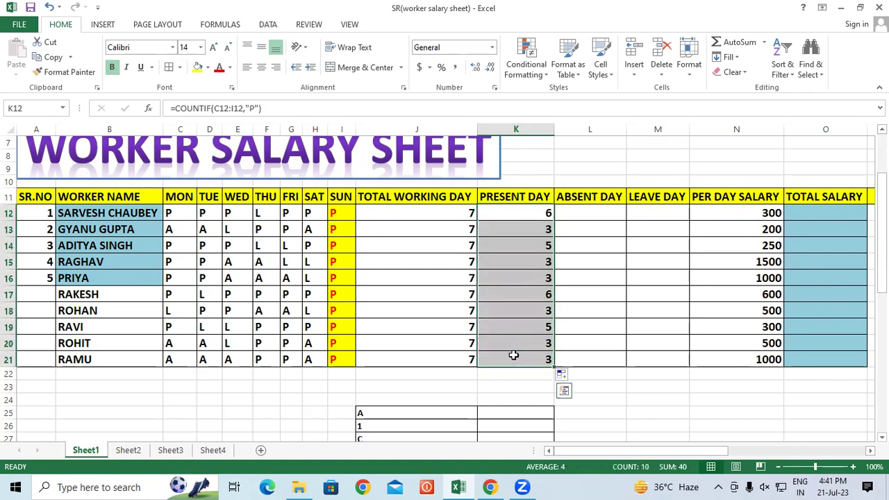
left_click(513, 355)
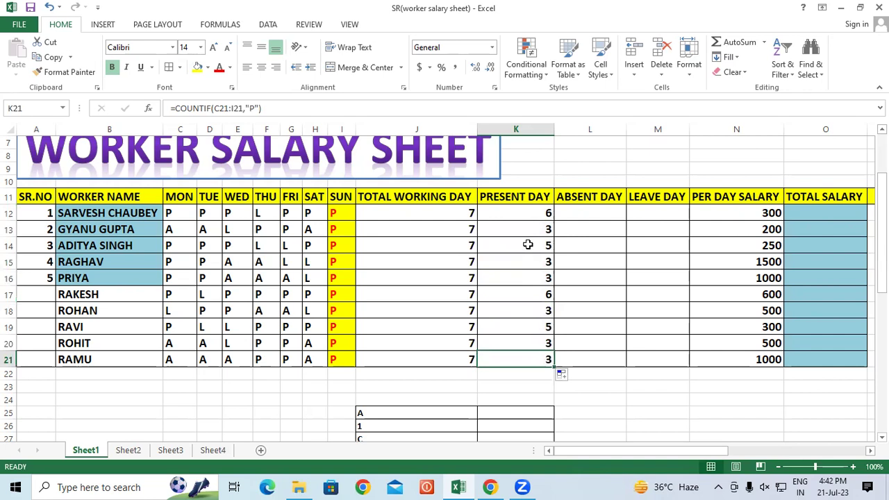
left_click(514, 214)
left_click_drag(516, 359, 516, 213)
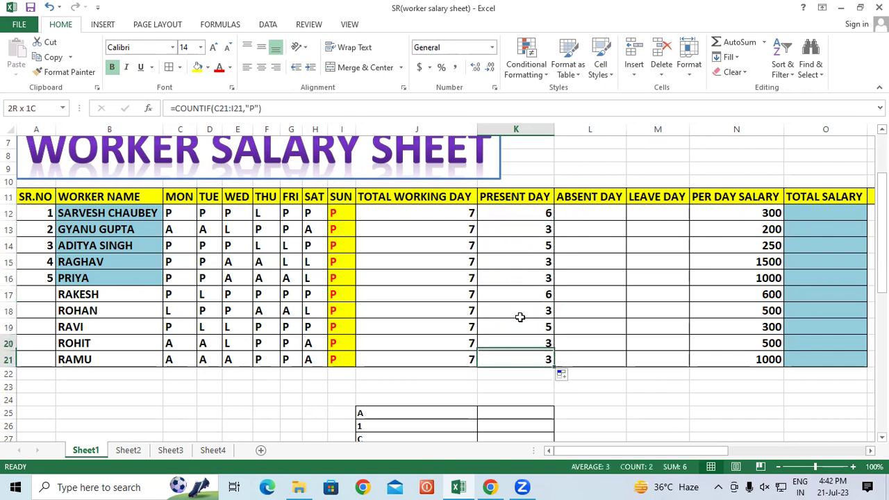
left_click(513, 212)
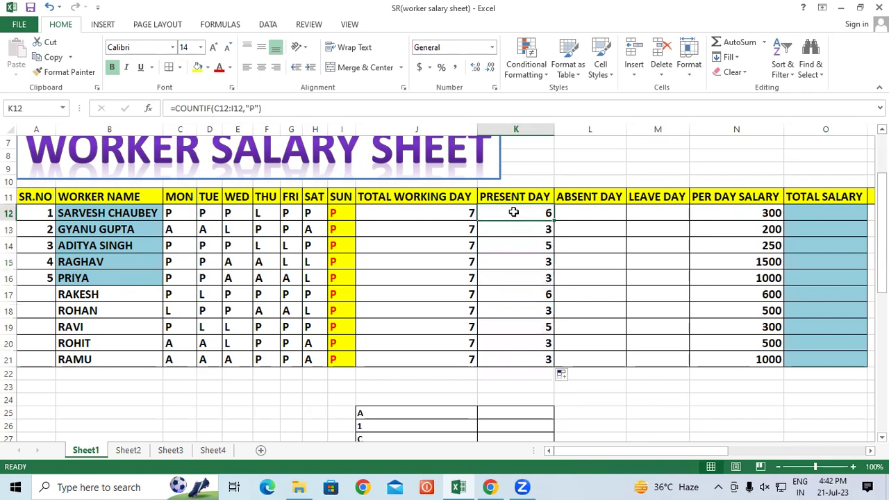
left_click_drag(514, 212, 520, 357)
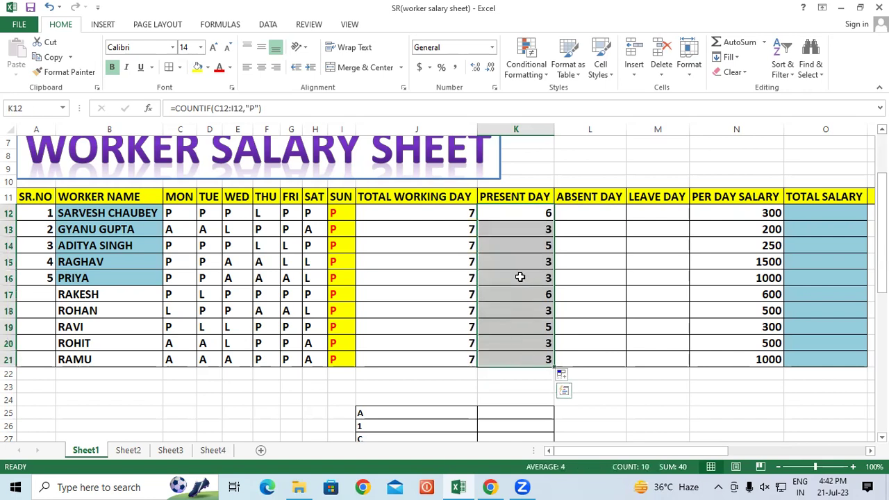